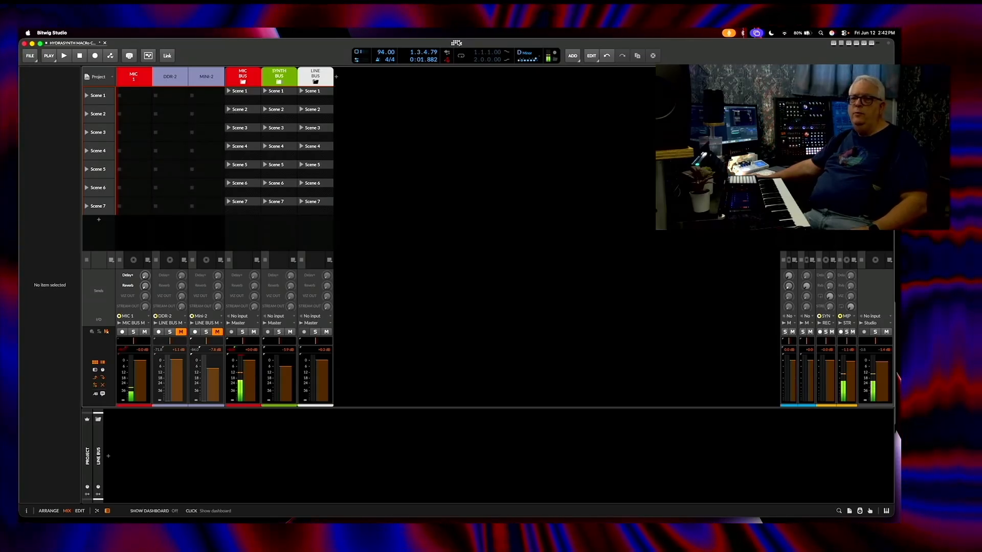
Step: Open the application's controller settings and review the list of configured MIDI controllers
left_click(456, 43)
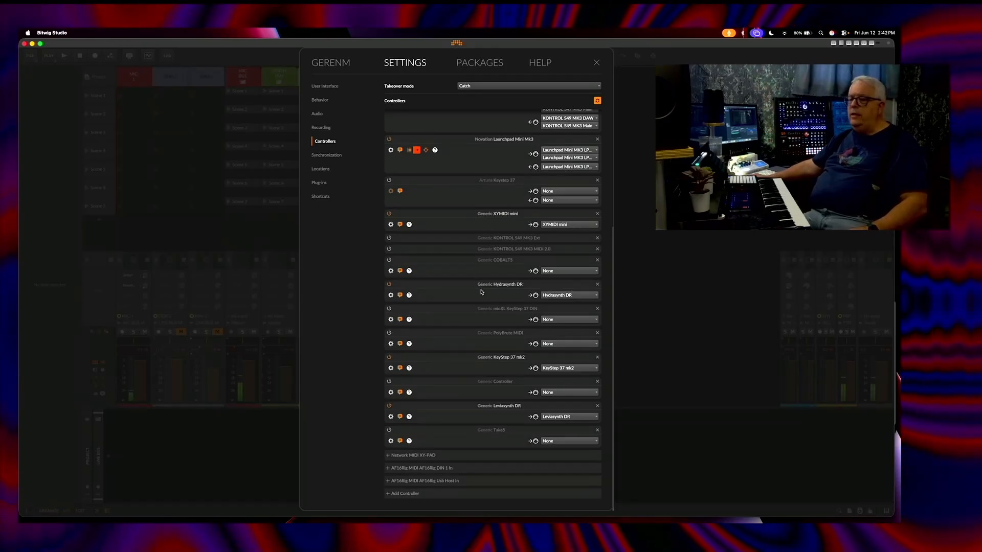
scroll(480, 292, "up", 5)
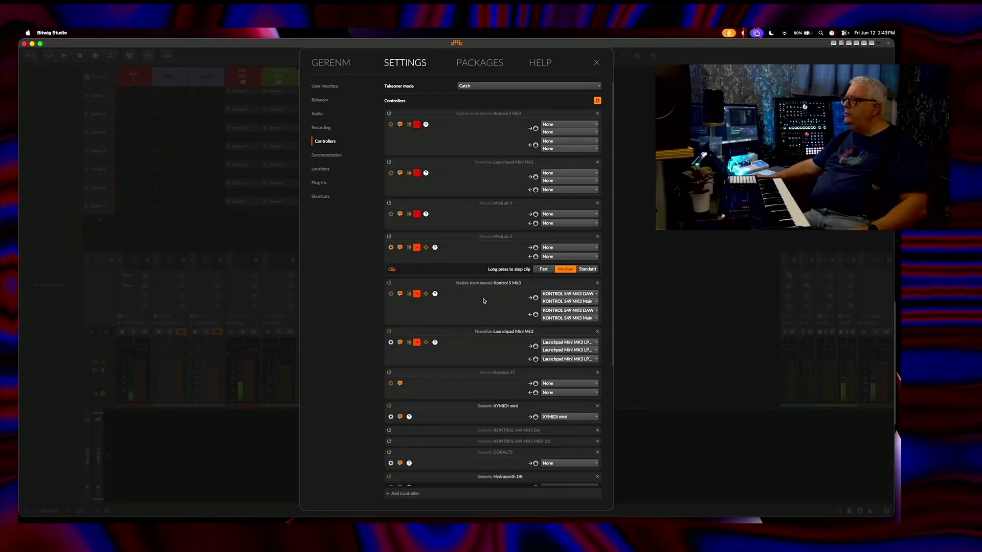
scroll(485, 301, "down", 1)
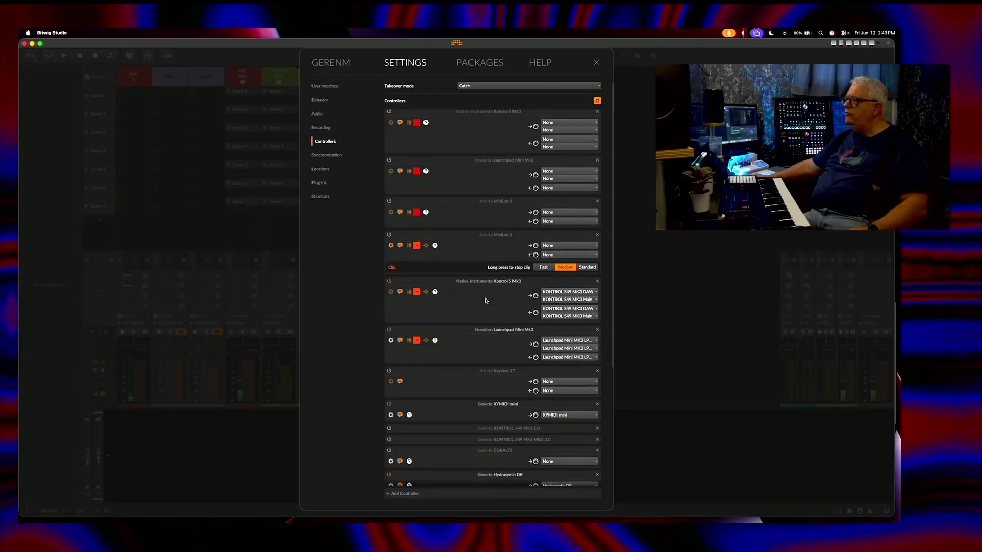
scroll(485, 300, "down", 5)
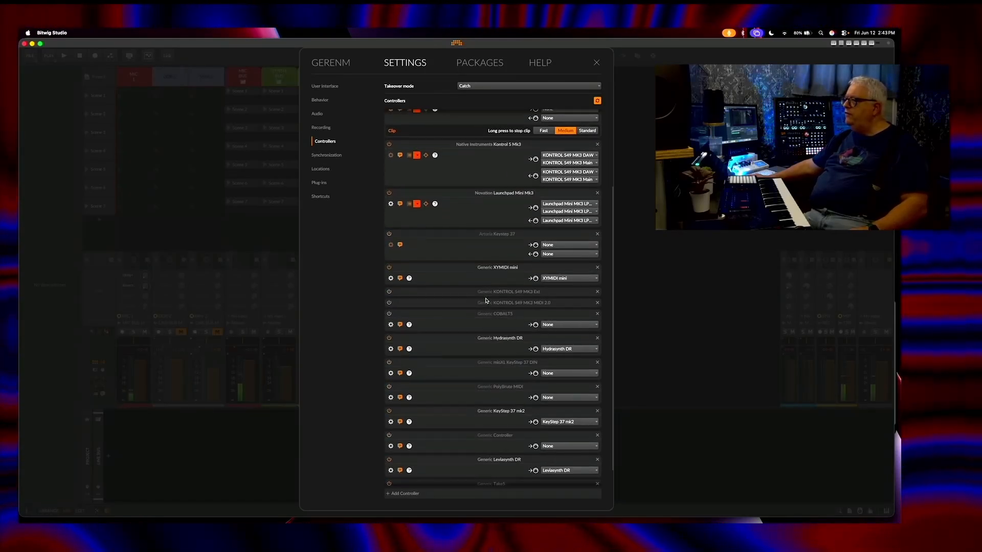
scroll(486, 300, "down", 2)
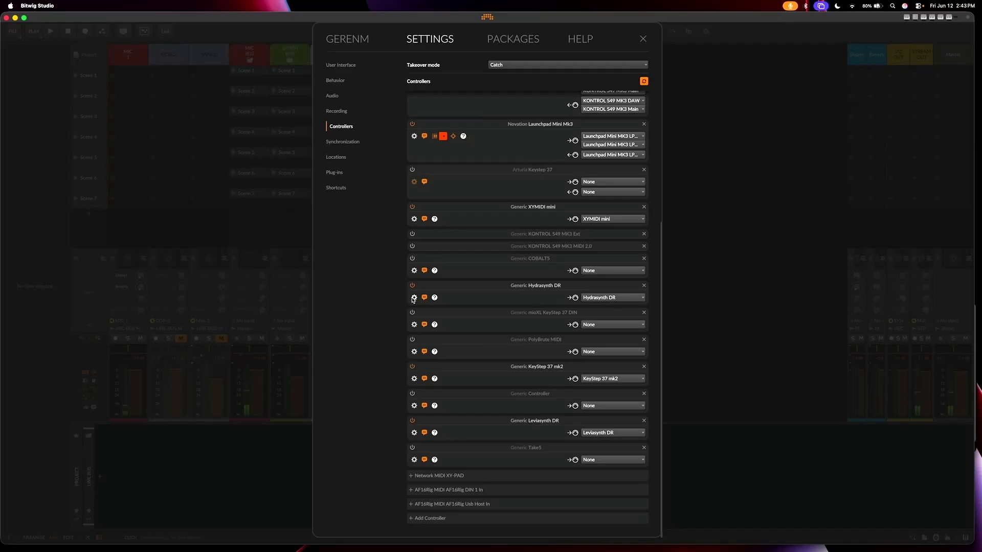
Step: Expand the Hydrasynth DR generic controller's options and examine its remote control CC assignments
left_click(413, 298)
scroll(461, 329, "down", 2)
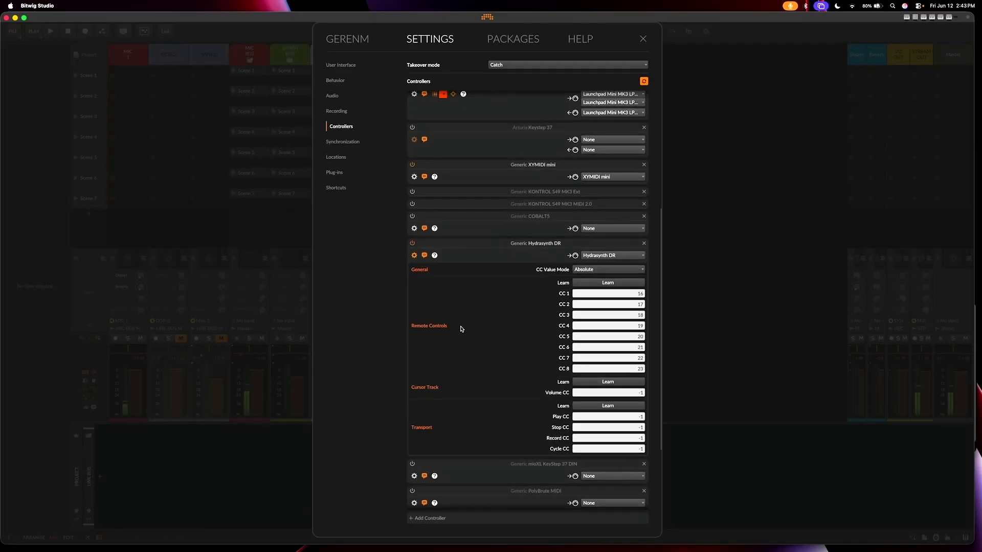
scroll(461, 328, "down", 5)
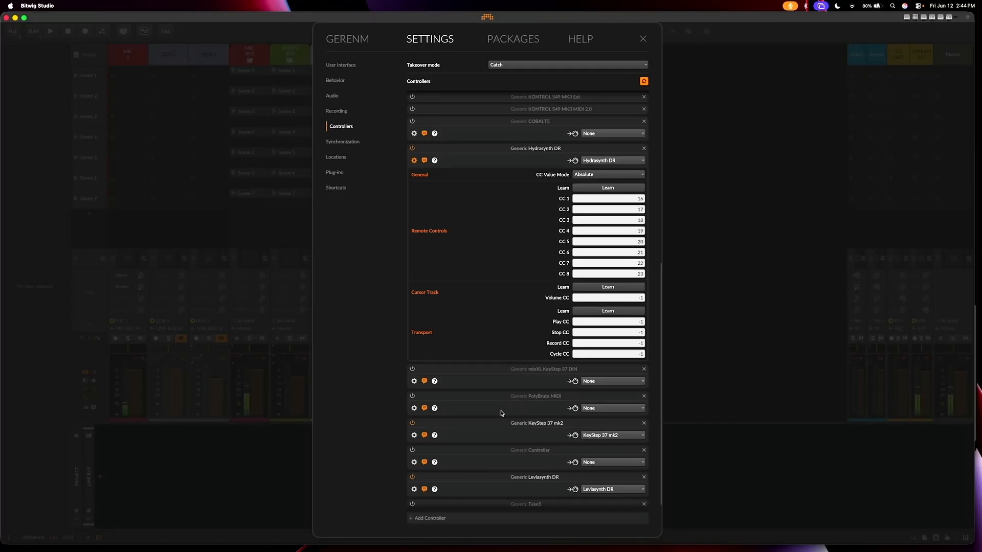
scroll(489, 420, "down", 3)
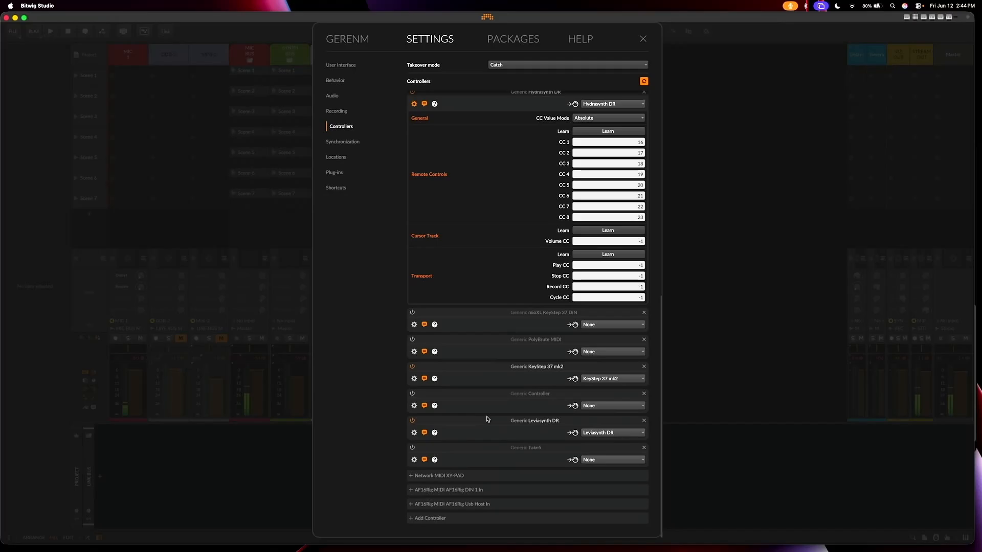
Step: Expand the Leviasynth DR controller's options and compare its remote control CC assignments with the Hydrasynth DR's
left_click(414, 433)
scroll(454, 407, "down", 8)
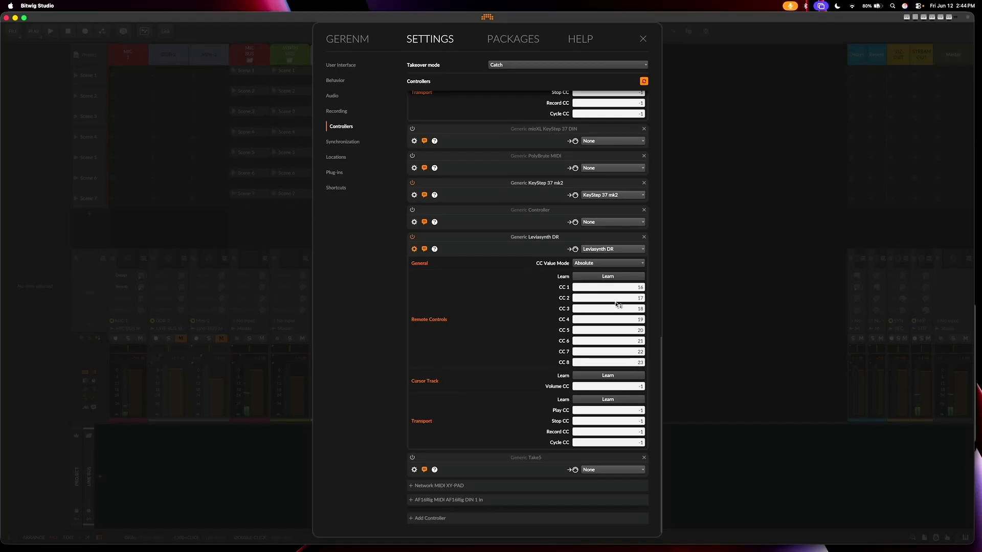
scroll(615, 306, "up", 8)
scroll(615, 306, "up", 1)
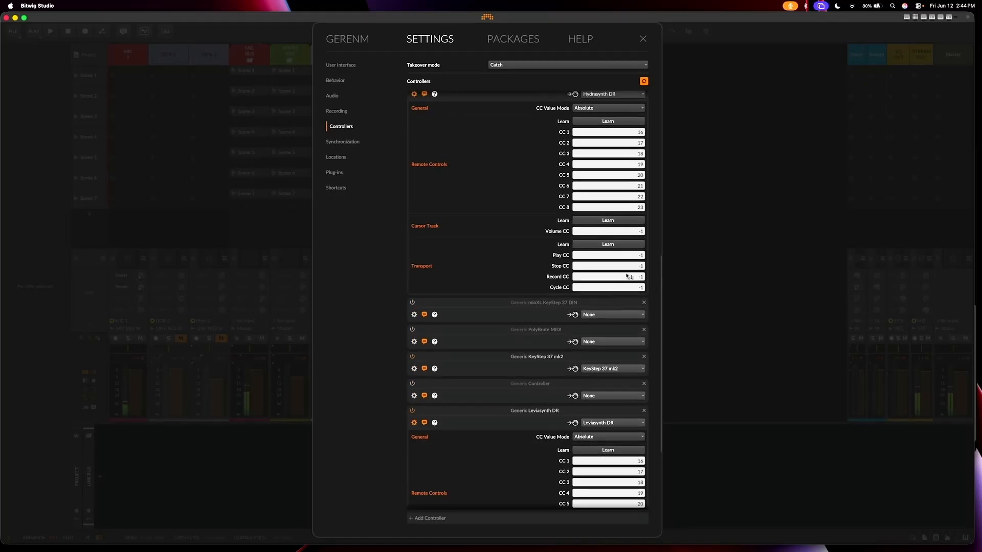
scroll(615, 275, "up", 1)
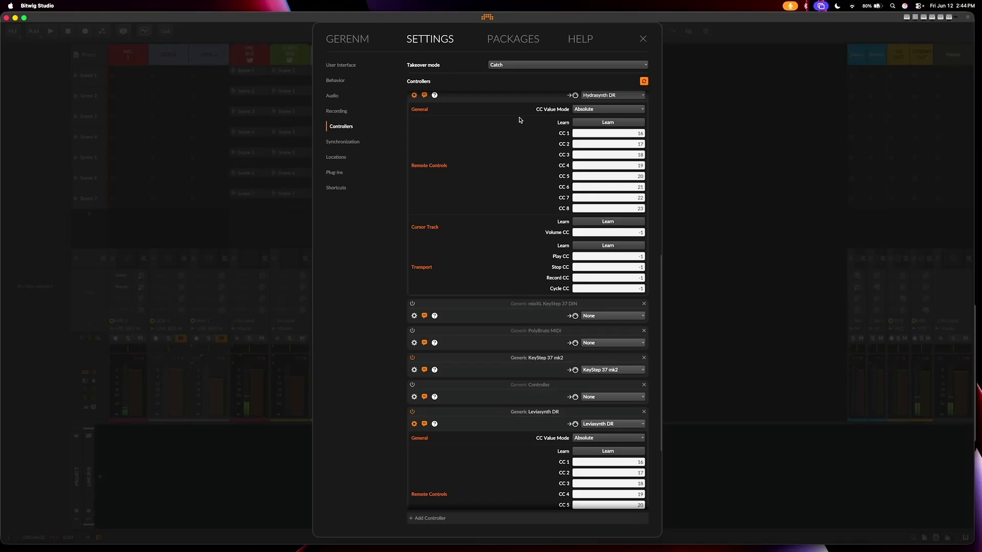
Step: Set the Hydrasynth DR controller's CC Value Mode to Absolute and close the settings
left_click(601, 111)
left_click(594, 120)
left_click(642, 41)
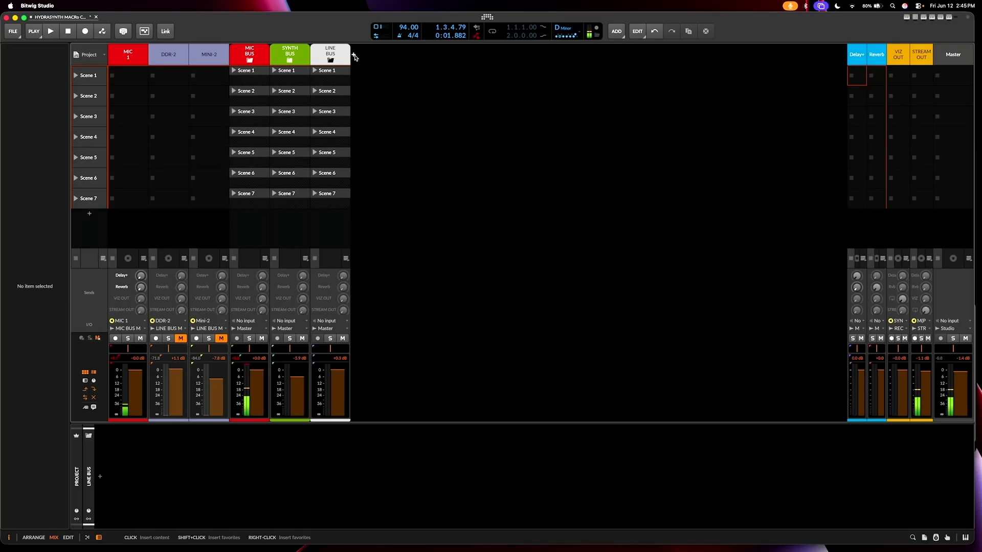
Step: Add a new instrument track after the LINE BUS track and insert an HW Instrument device on it
right_click(435, 119)
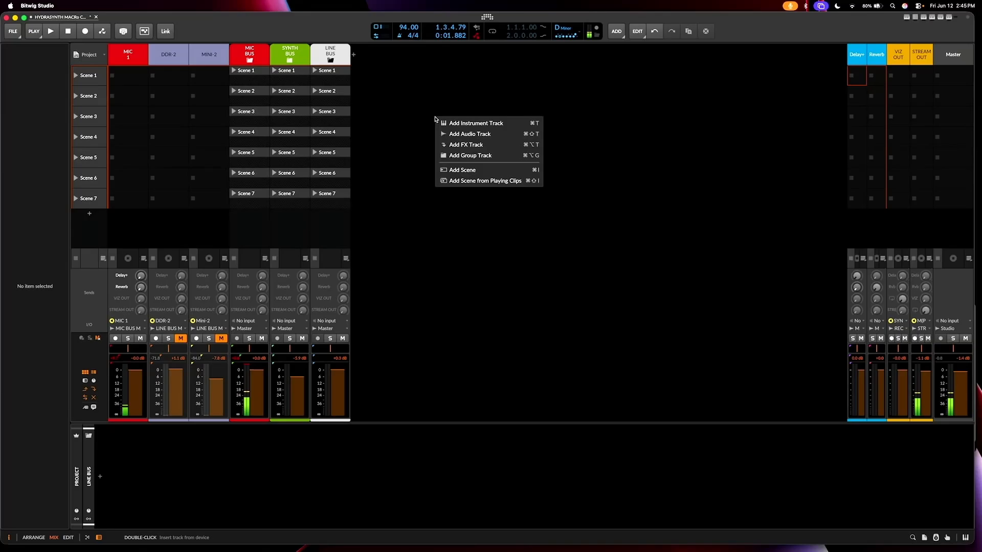
left_click(471, 126)
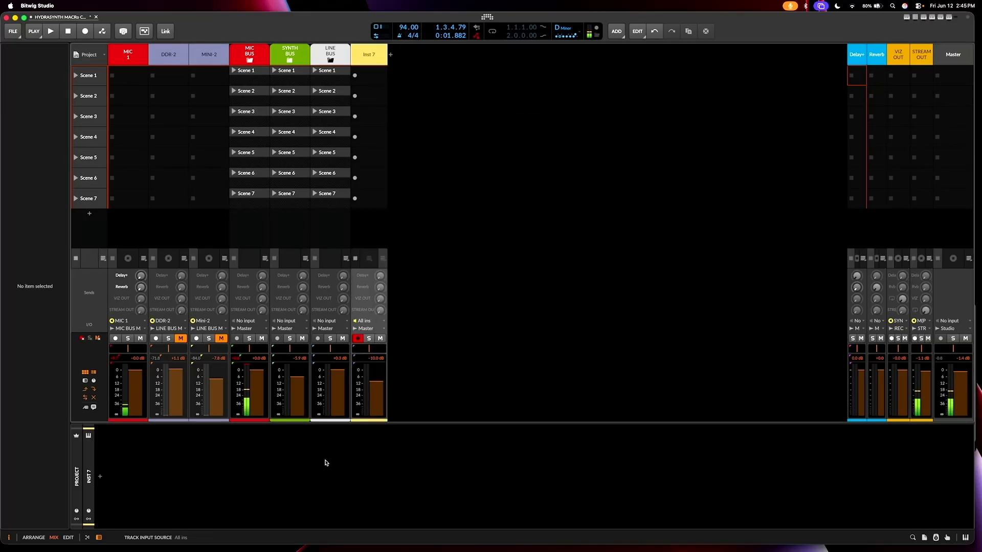
left_click(101, 478)
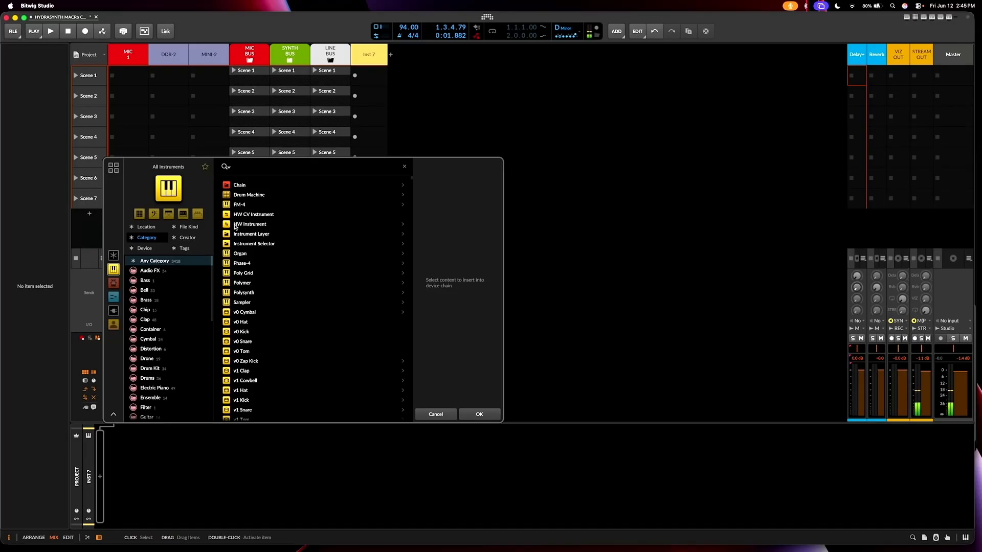
left_click(252, 227)
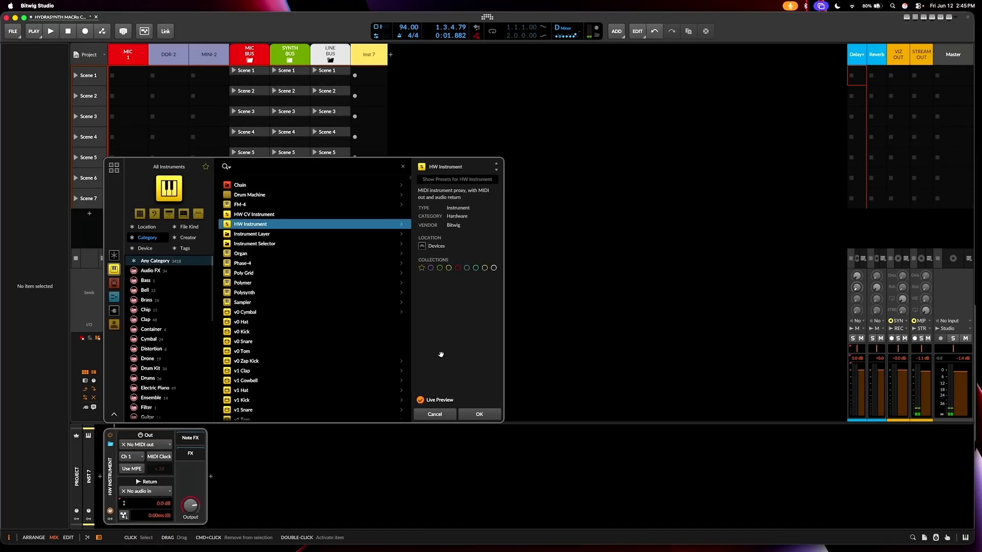
left_click(481, 414)
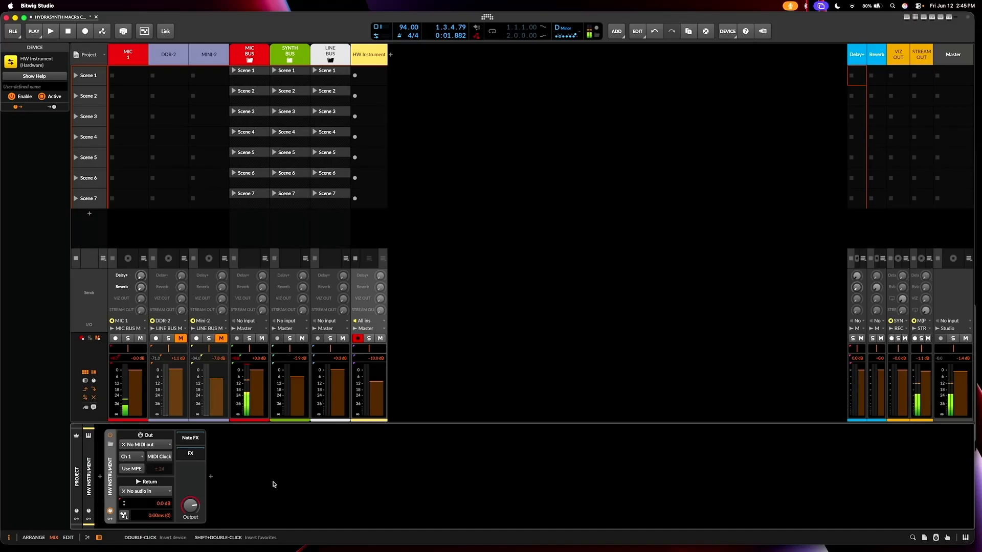
Step: Route the HW Instrument's MIDI out to Hydrasynth DR and its audio return to the AF16Rig Hydrasynth stereo input, with MIDI Clock enabled
left_click(149, 445)
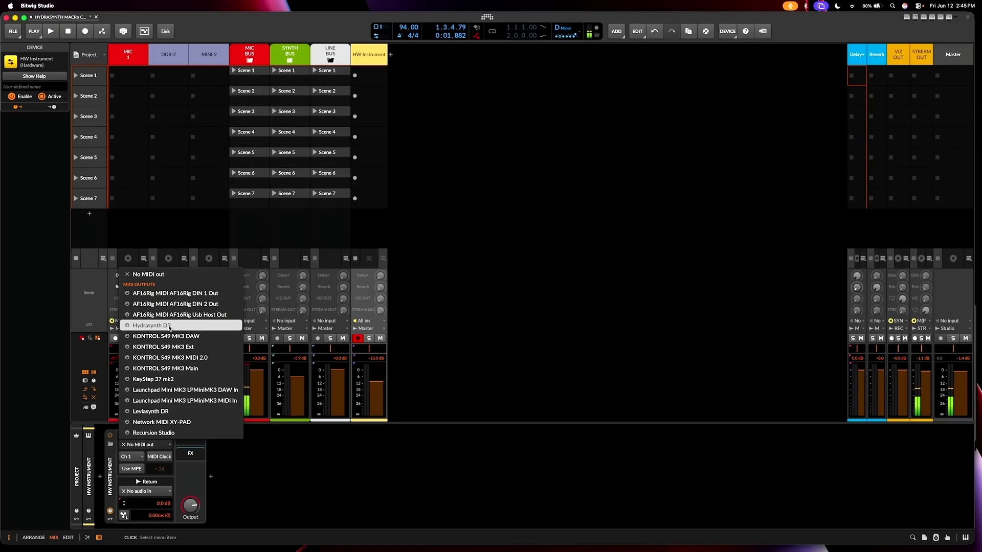
left_click(149, 325)
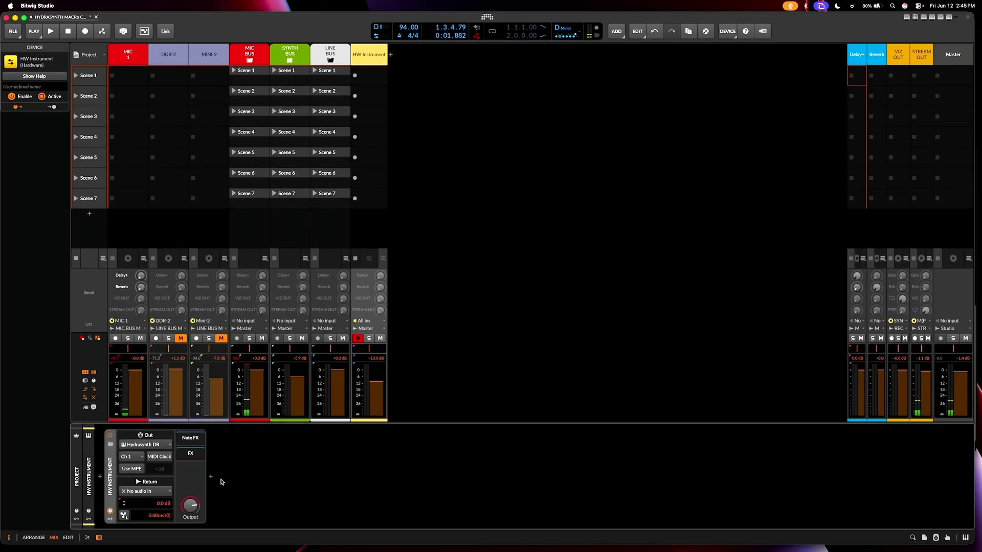
left_click(167, 492)
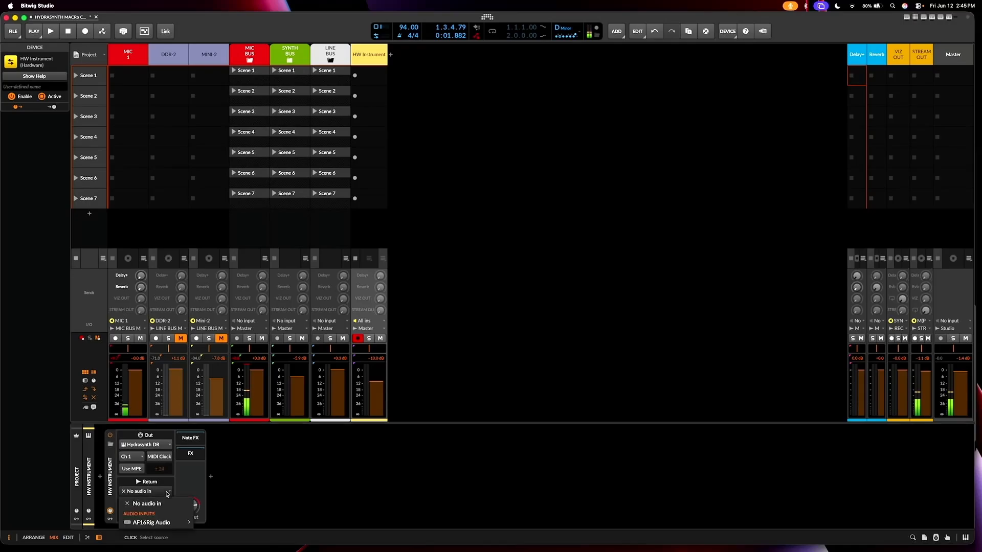
mouse_move(164, 523)
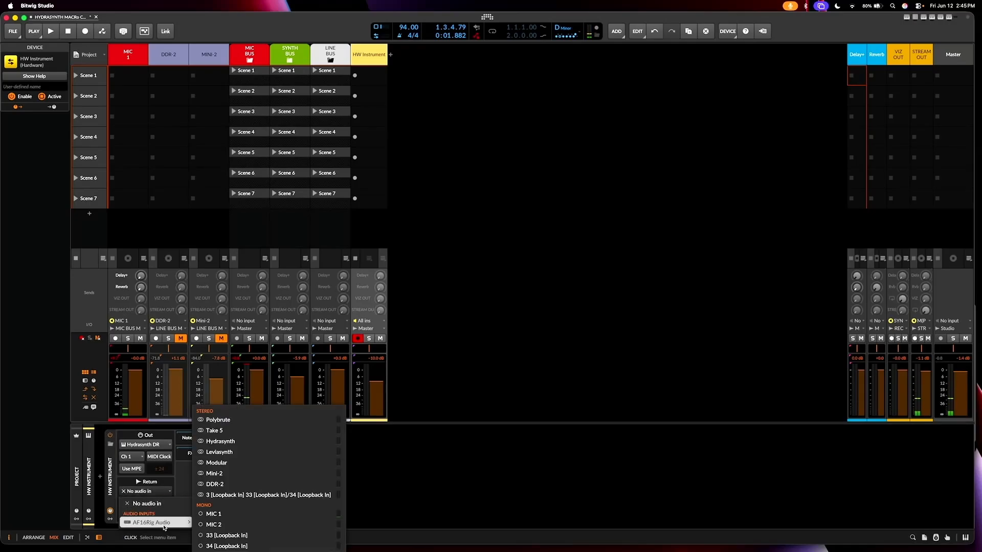
left_click(239, 441)
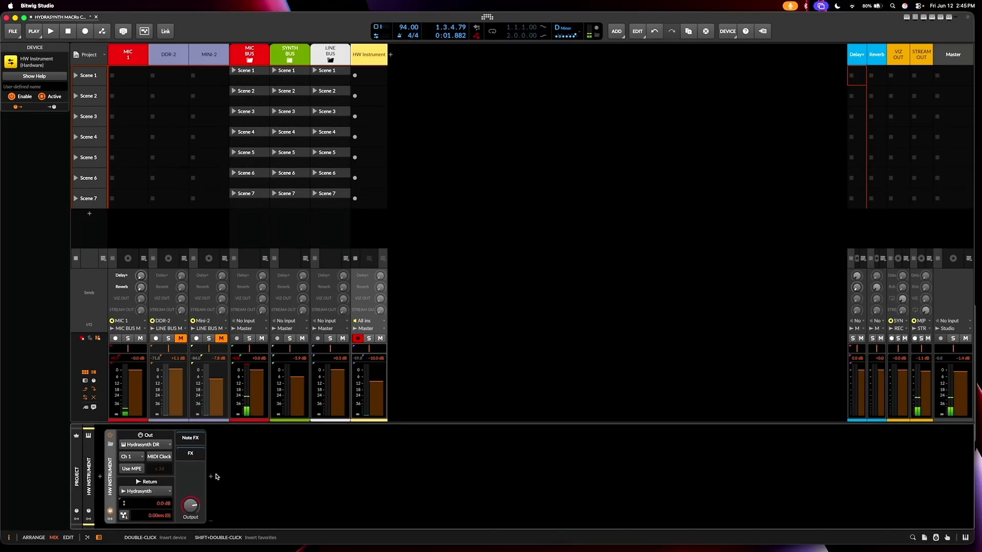
left_click(160, 458)
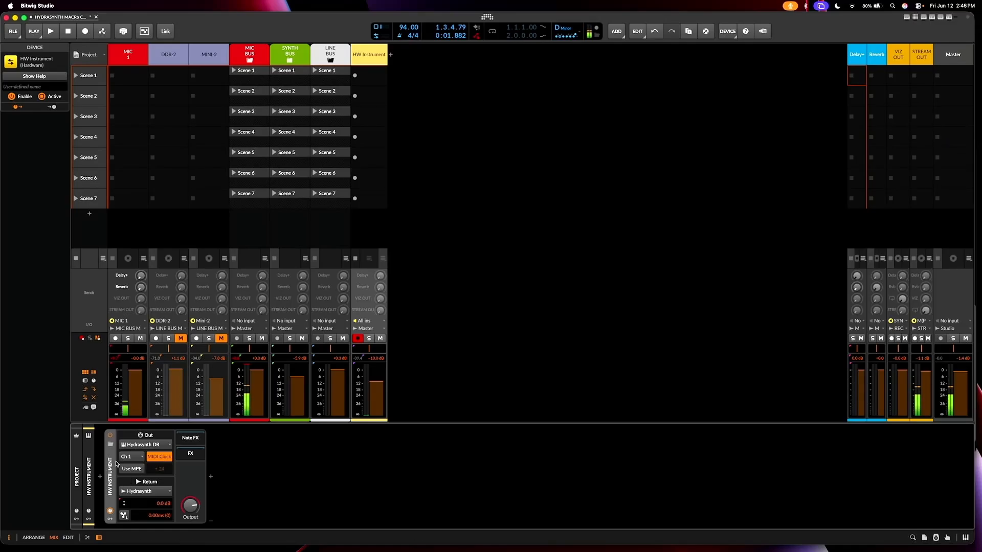
Step: Show the HW Instrument's remote controls and add a new preset page to them
left_click(110, 513)
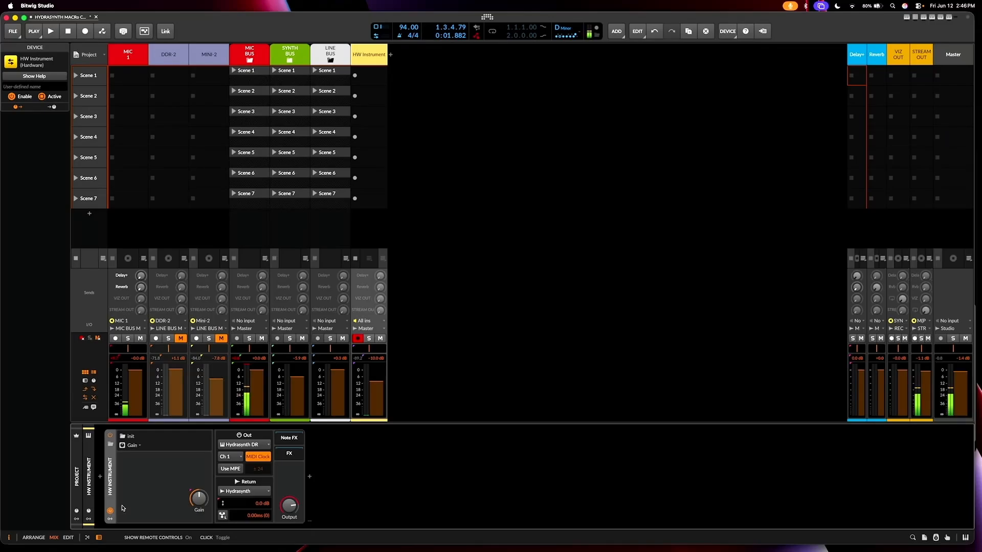
left_click(141, 448)
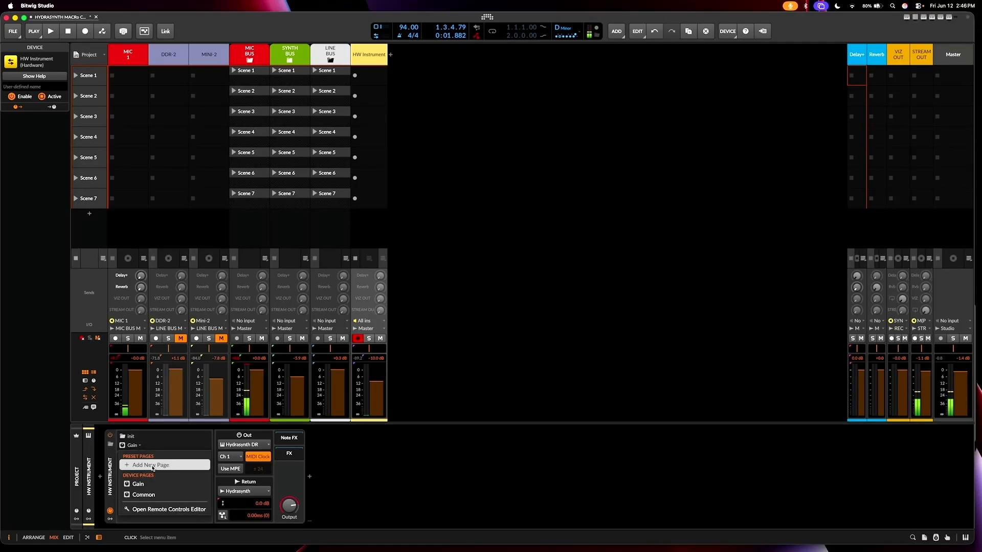
left_click(152, 465)
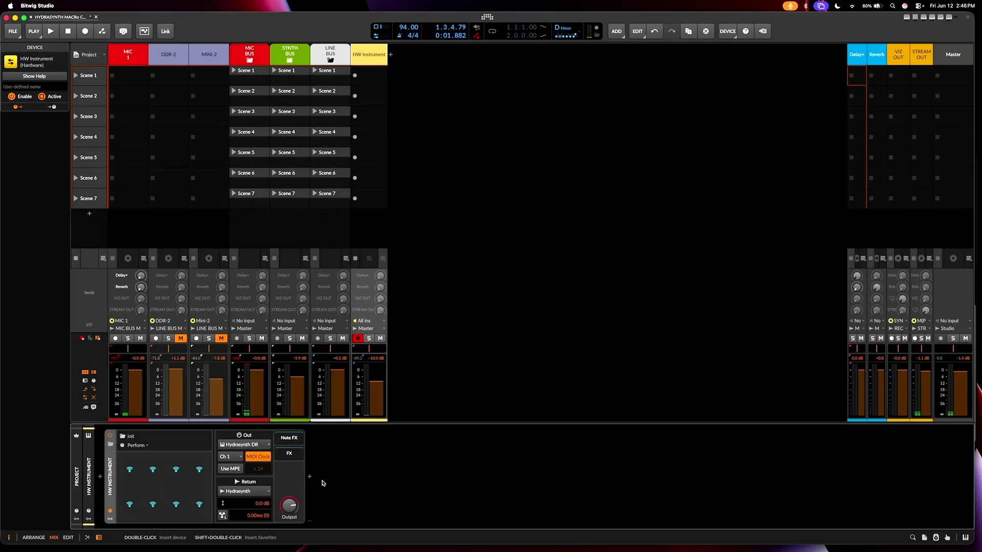
Step: Insert a MIDI CC device into the HW Instrument's Note FX chain
left_click(286, 438)
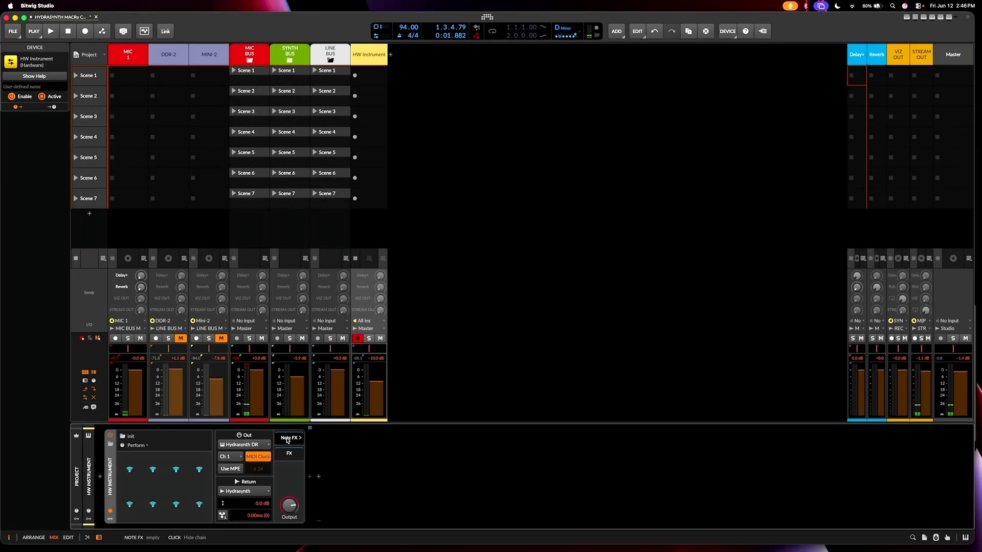
left_click(309, 478)
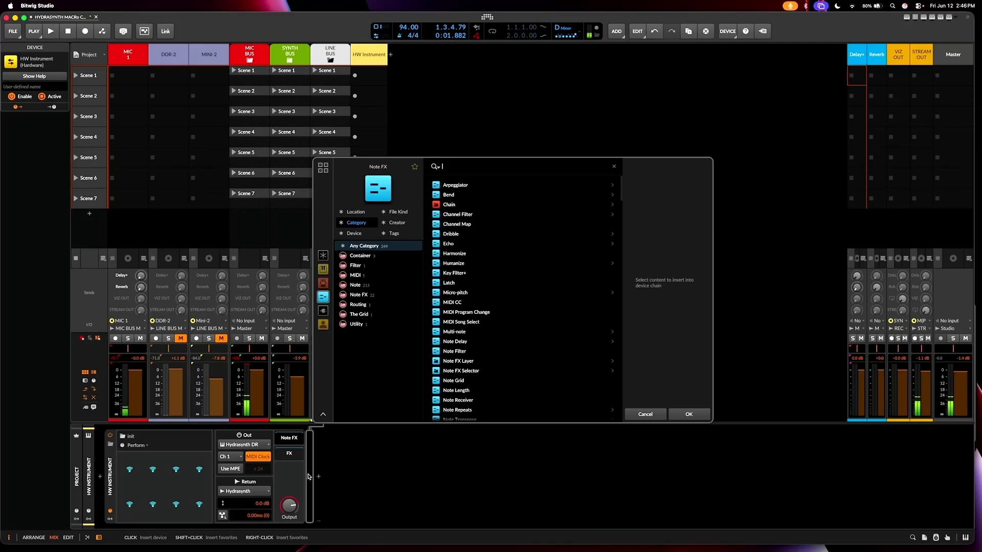
left_click(450, 303)
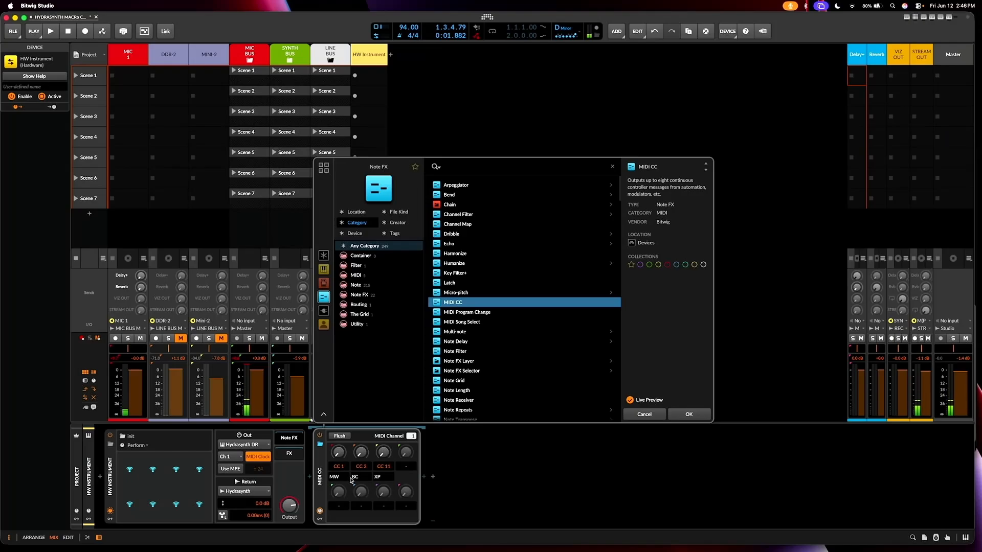
left_click(688, 414)
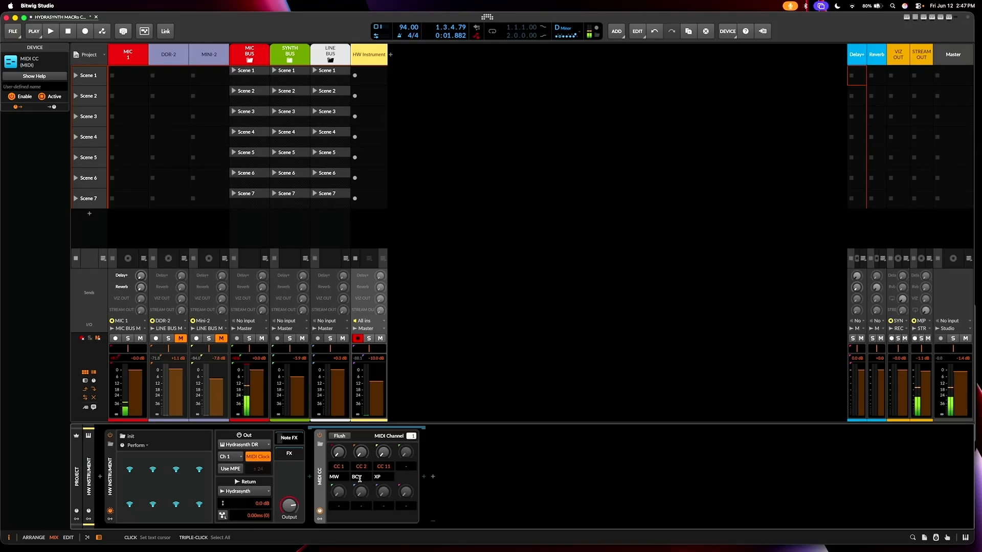
Step: Assign the MIDI CC device's eight knobs in order to CC 16 through CC 23
left_click_drag(339, 467, 383, 460)
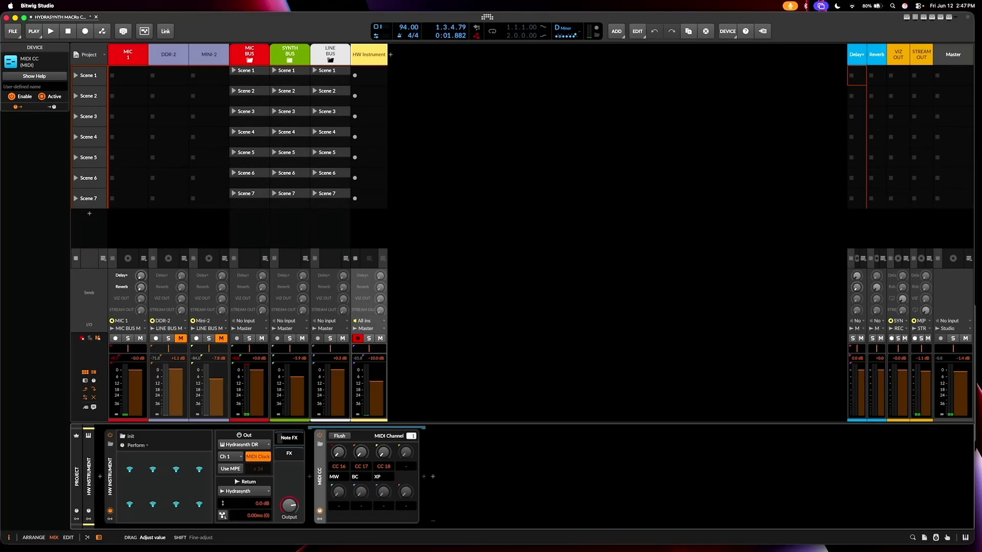
left_click_drag(406, 466, 406, 460)
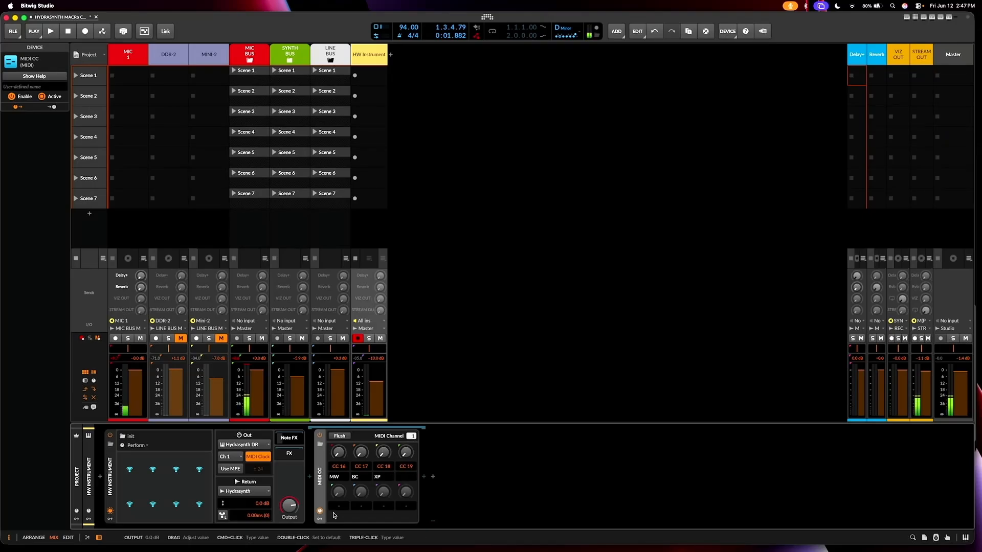
left_click_drag(339, 505, 339, 500)
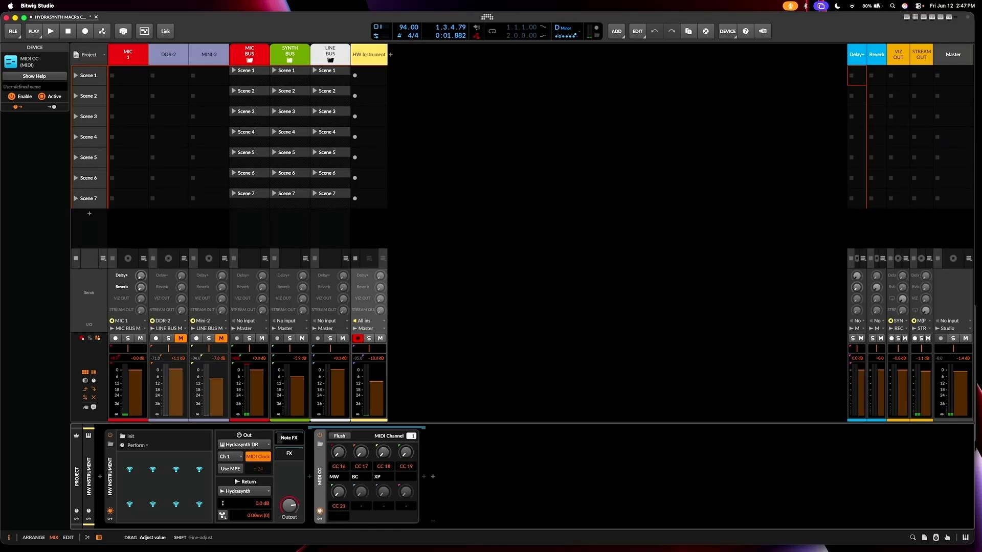
left_click_drag(361, 506, 362, 499)
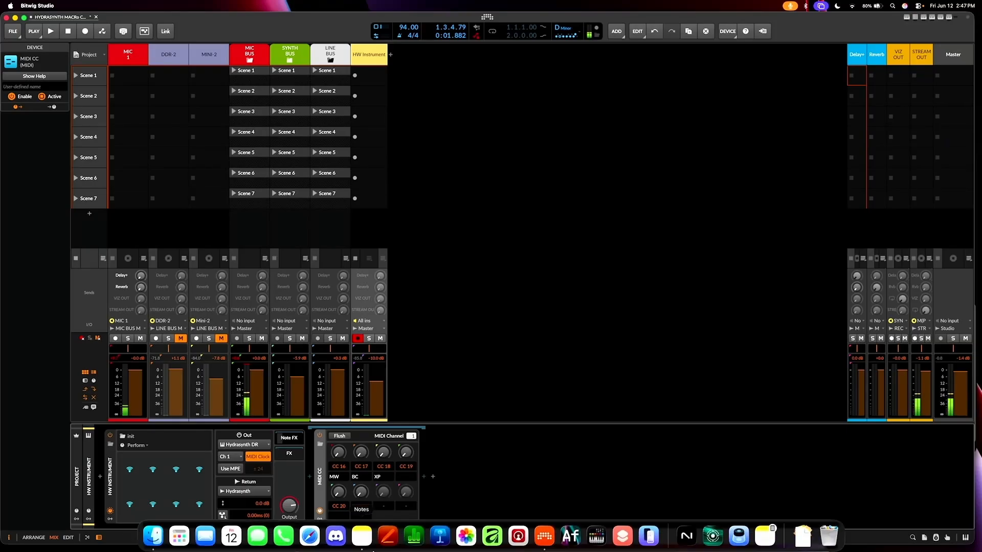
left_click_drag(381, 511, 409, 502)
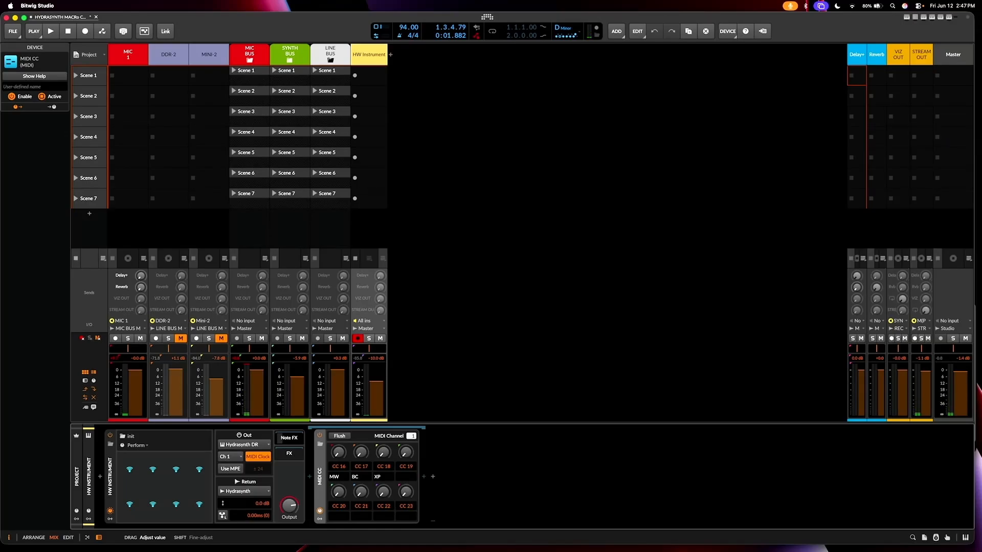
Step: Relabel the MIDI CC device's CC 16 and CC 17 knobs as Macro 1 and Macro 2
double_click(338, 476)
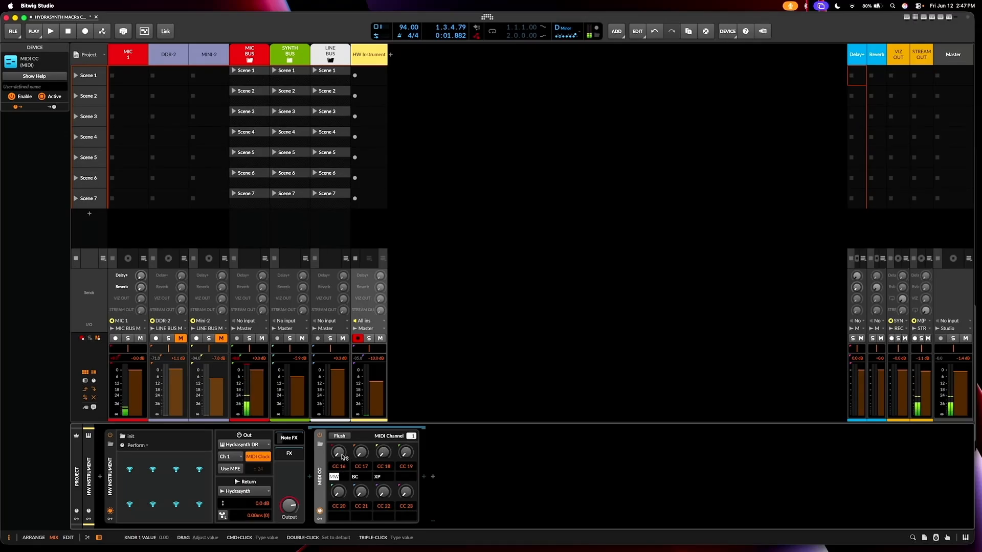
type("M")
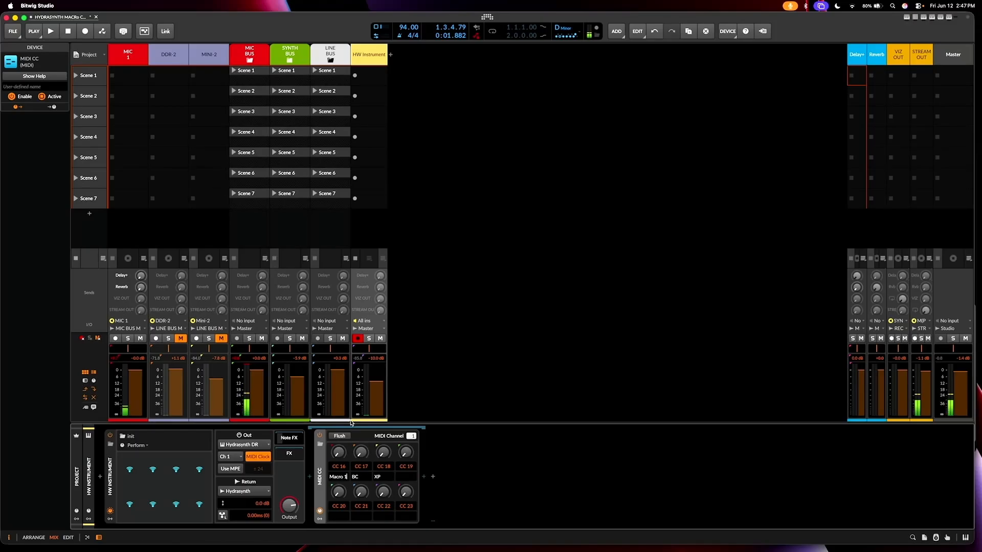
key("Return")
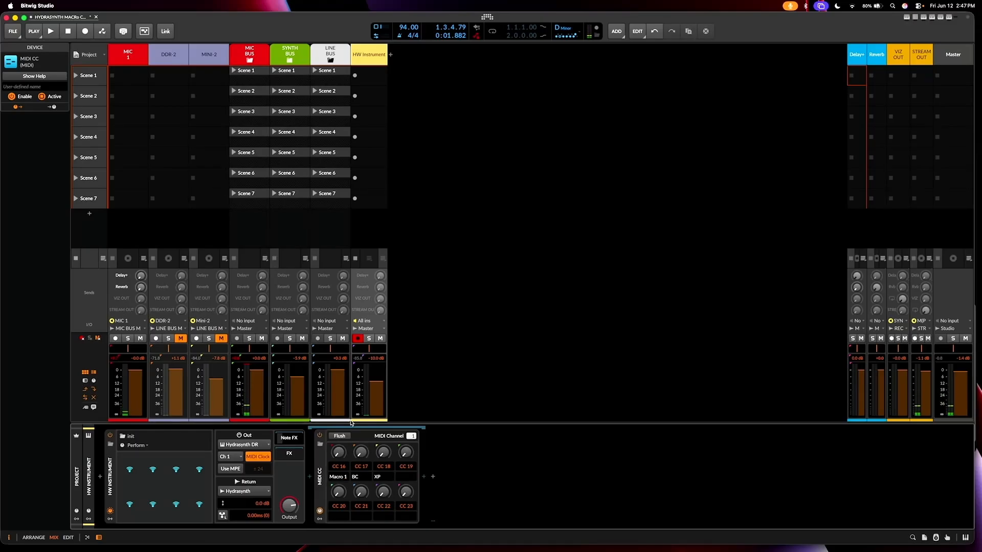
double_click(362, 478)
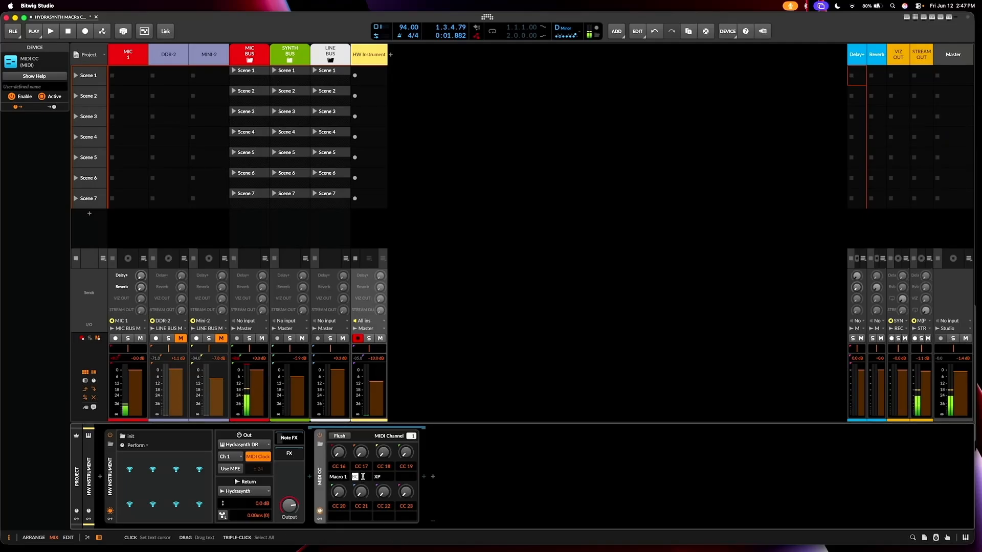
type("Macro 2")
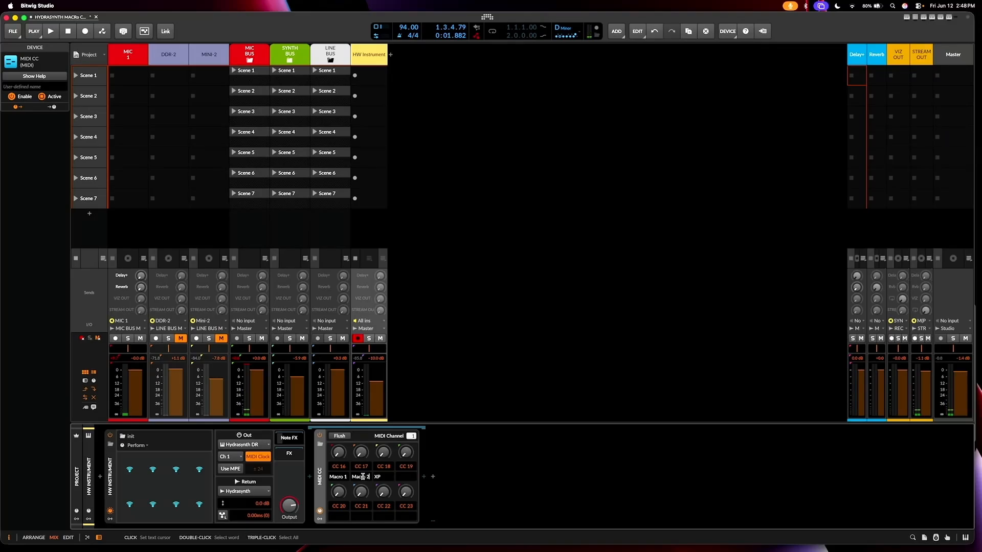
key("Return")
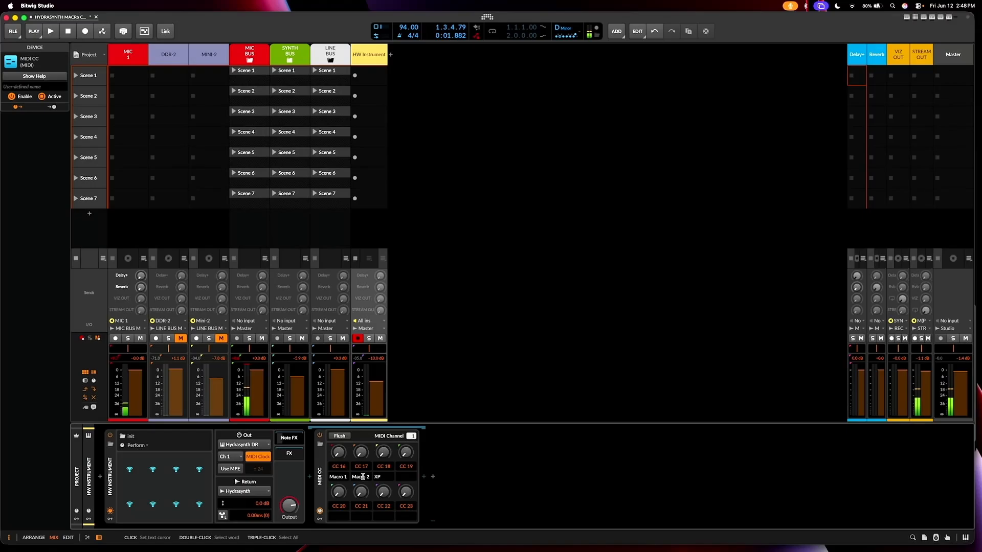
Step: Label the MIDI CC device's CC 18 and CC 19 knobs Macro 3 and Macro 4
double_click(377, 475)
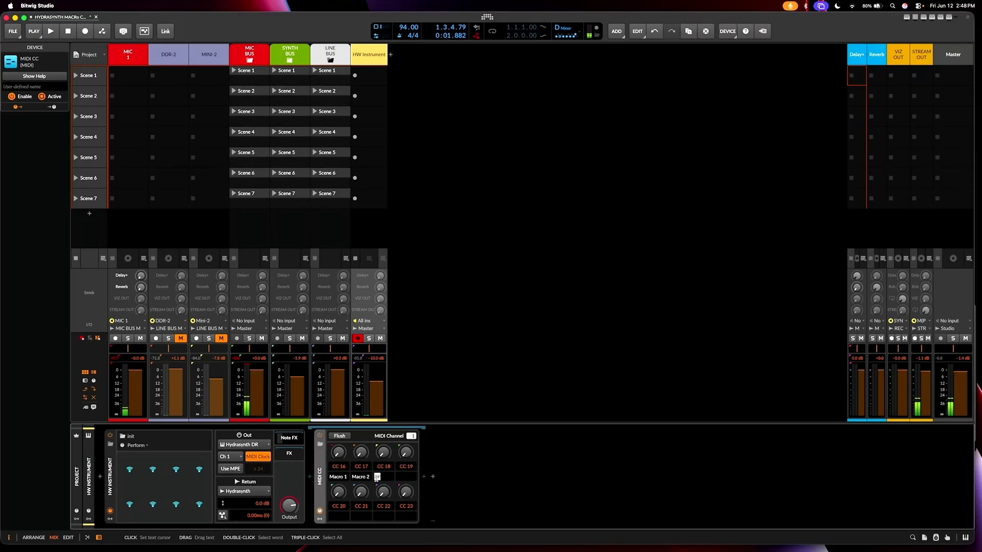
type("Macro")
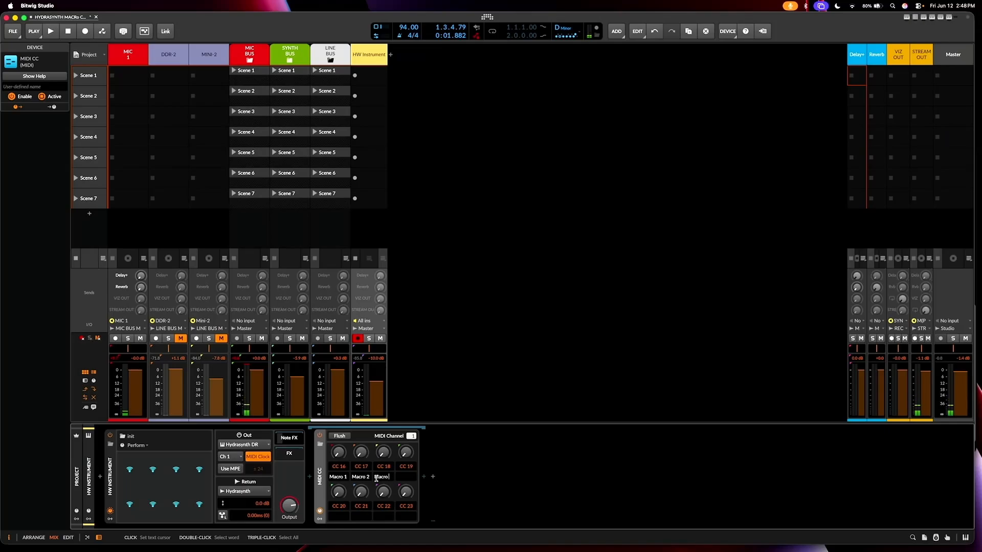
key("shift+Left")
key("shift+Left")
key("shift+Left")
key("shift+Left")
key("shift+Left")
key("shift+Left")
key("shift+Left")
key("super+c")
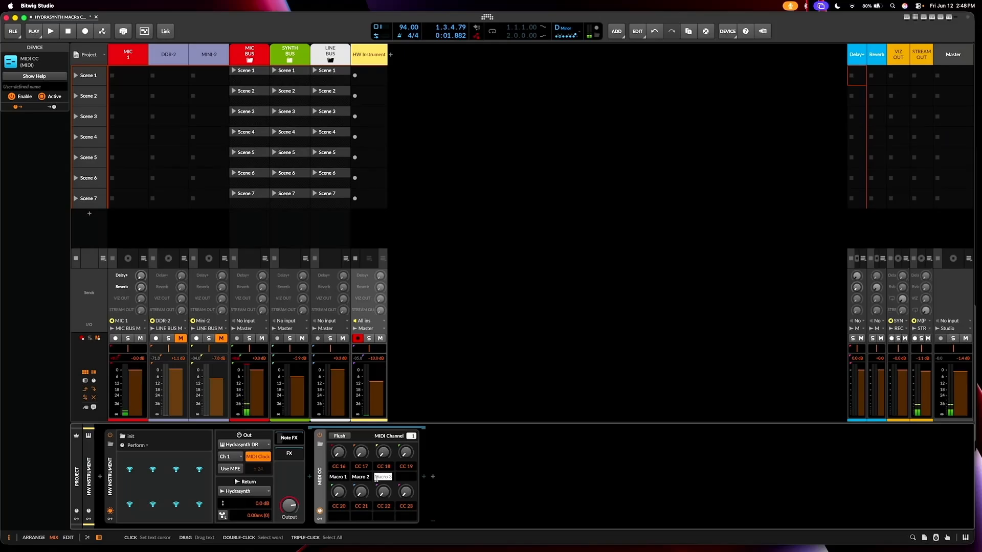
key("Return")
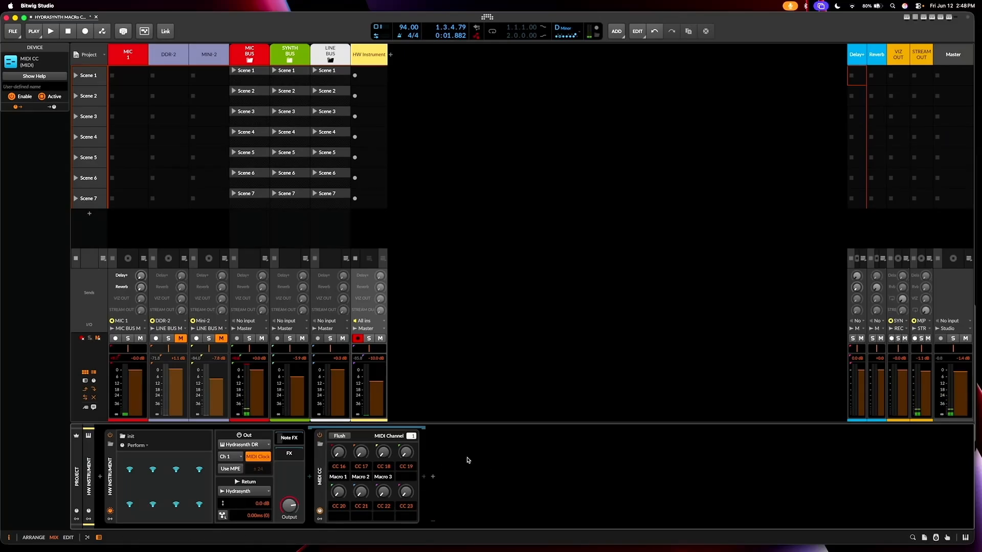
left_click(407, 476)
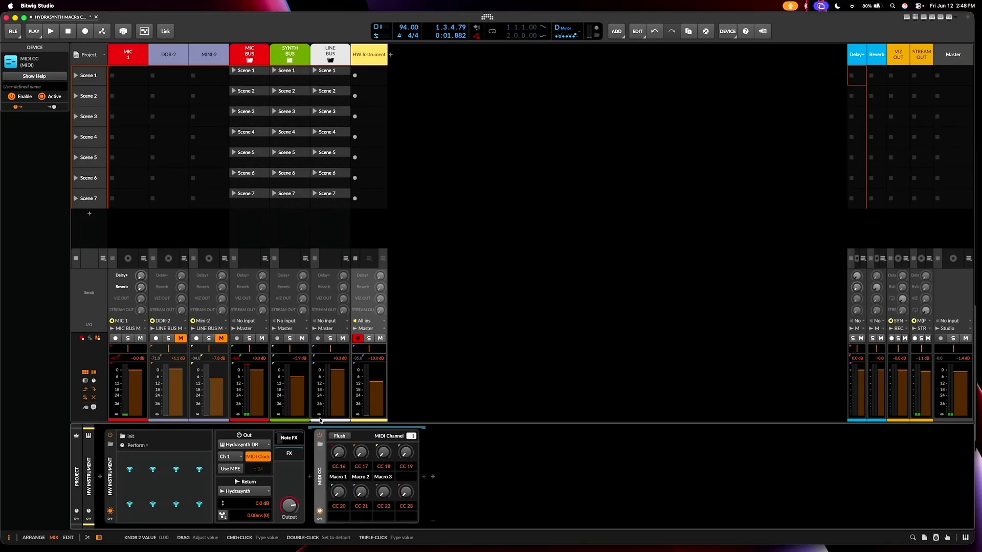
key("super+v")
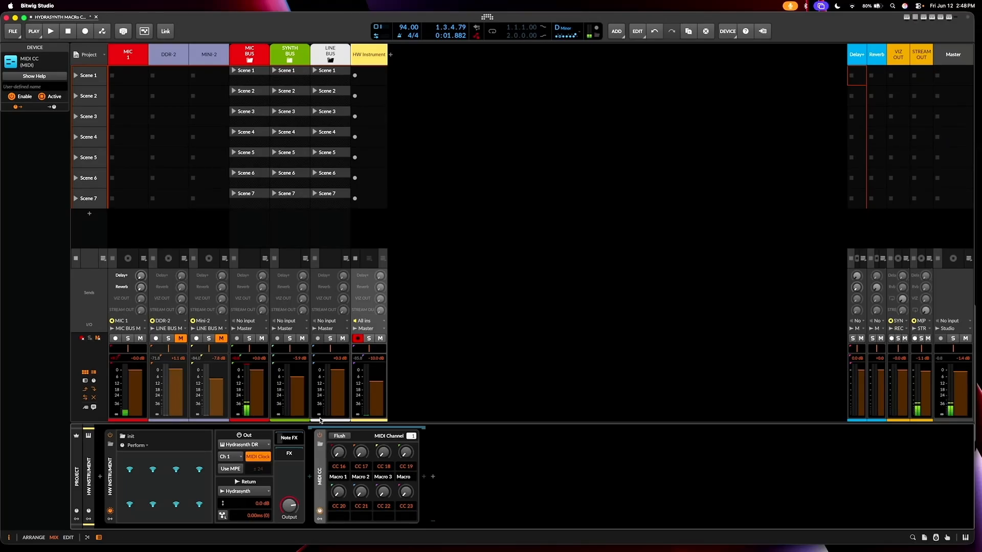
type("4")
key("Return")
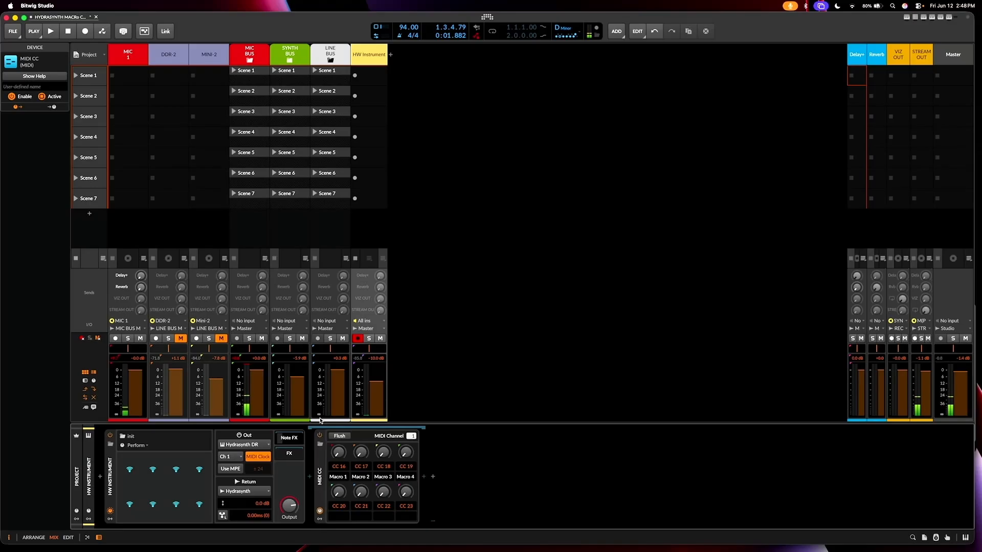
Step: Label the MIDI CC device's CC 20 through CC 23 knobs Macro 5 through Macro 8 in order
left_click(334, 518)
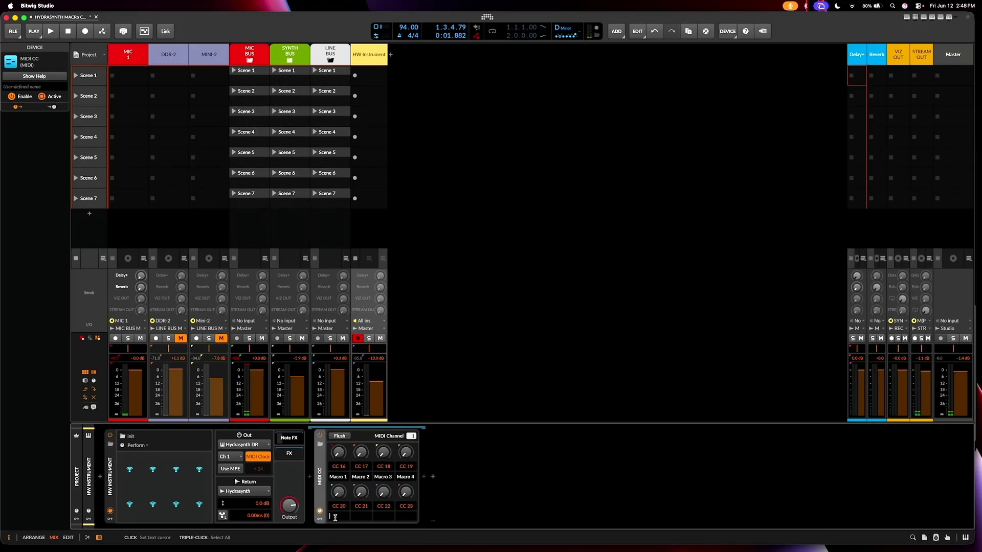
type("Macro 5")
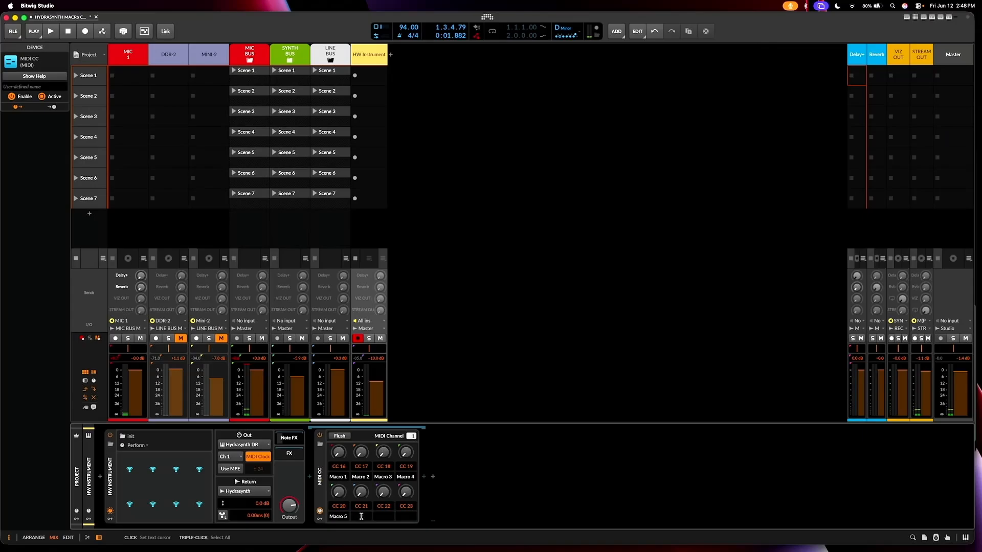
type("Macro 3")
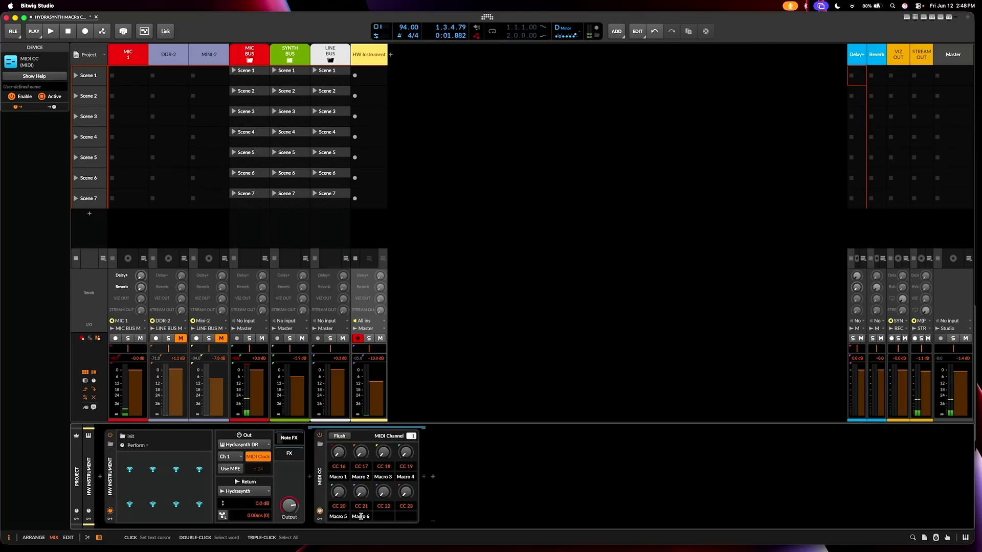
left_click(379, 515)
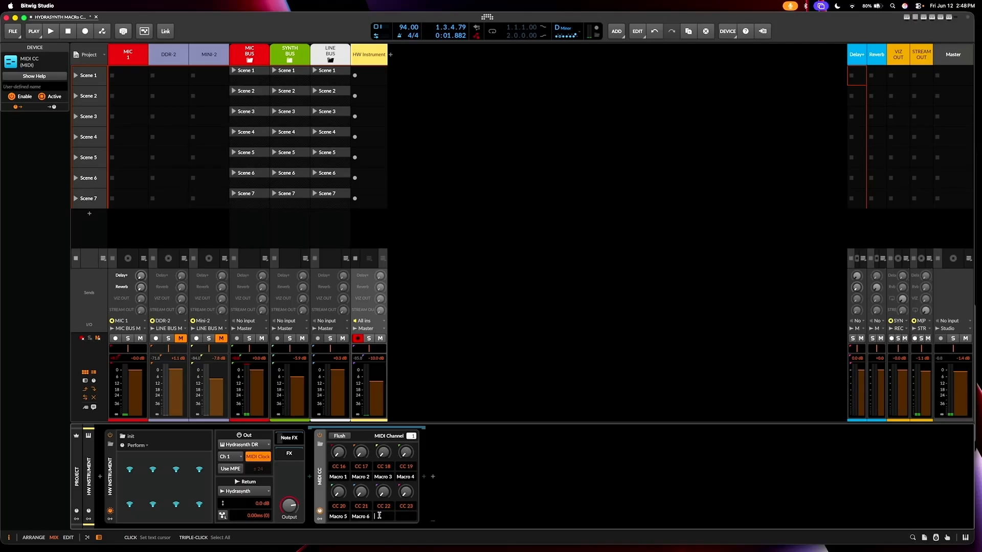
key("ctrl+v")
key("Return")
left_click(402, 516)
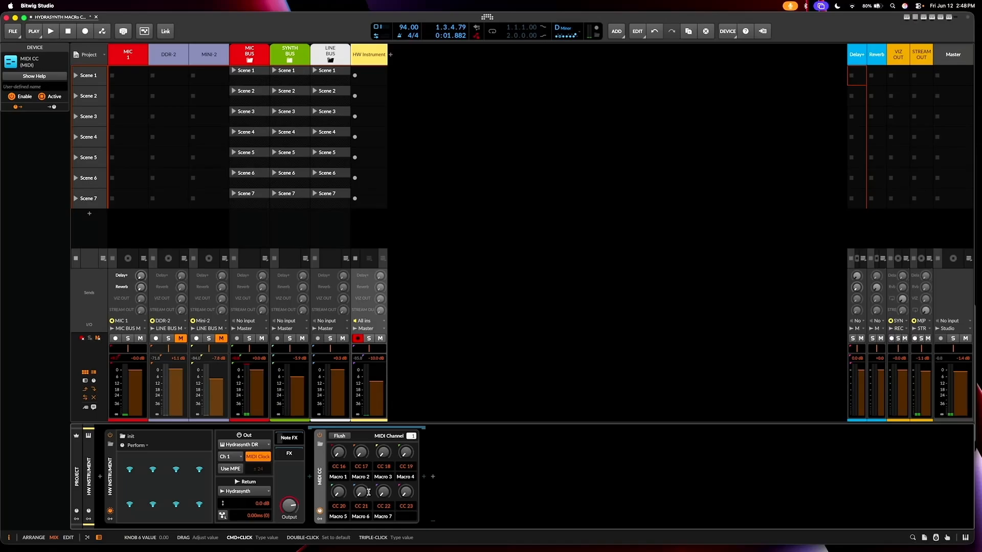
type("Macro 8")
key("Return")
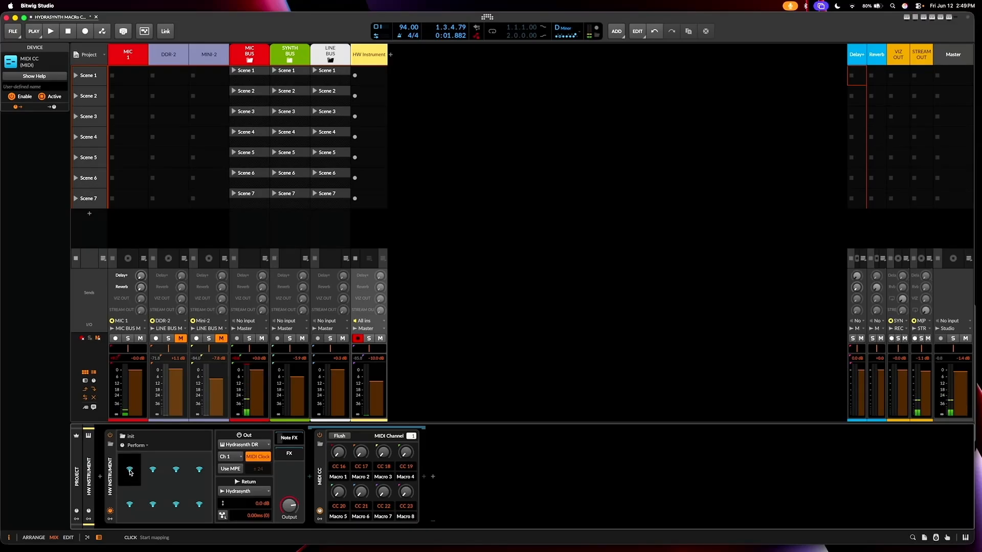
Step: Map the HW Instrument's eight empty remote control slots in order to the MIDI CC device's Macro 1 through Macro 8 knobs
left_click(130, 472)
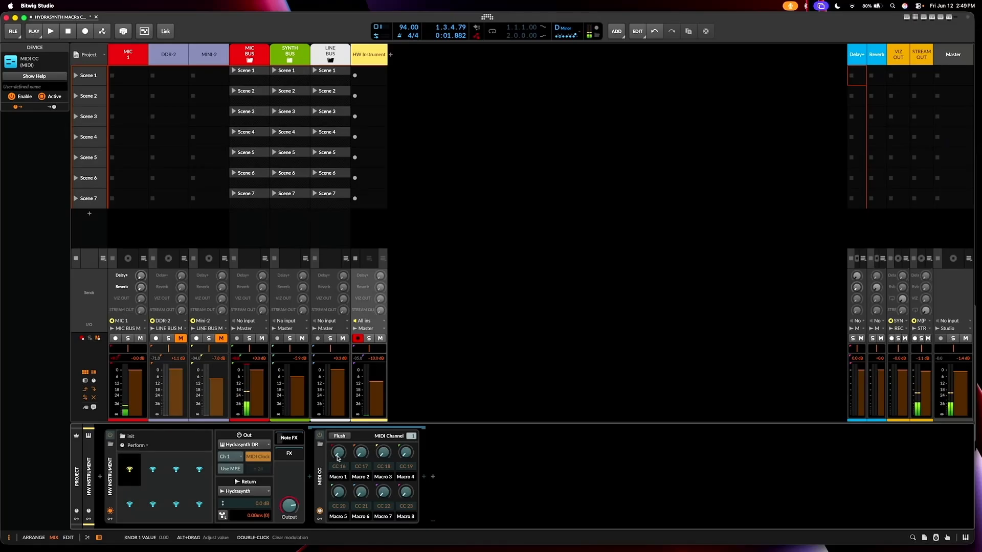
left_click(337, 458)
left_click(361, 458)
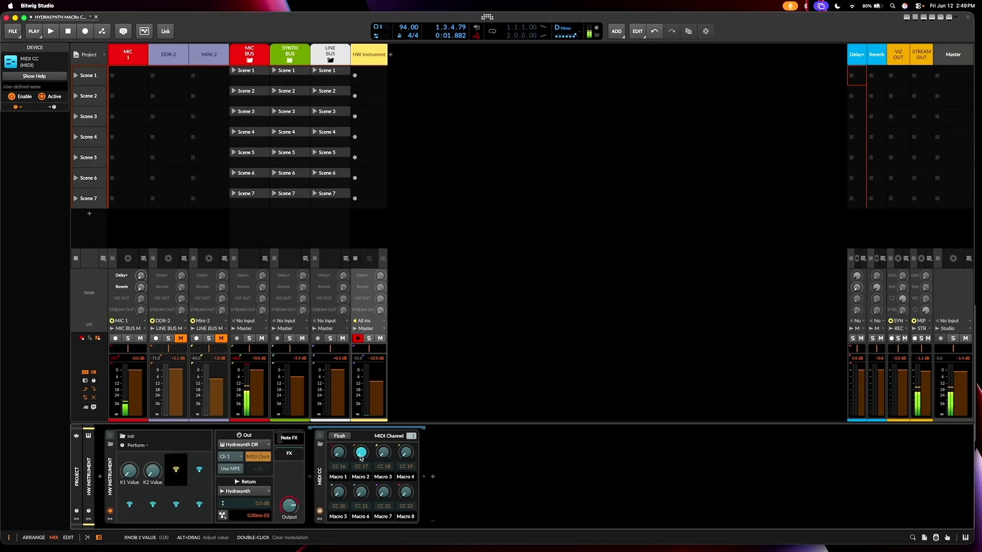
left_click(383, 456)
left_click(404, 457)
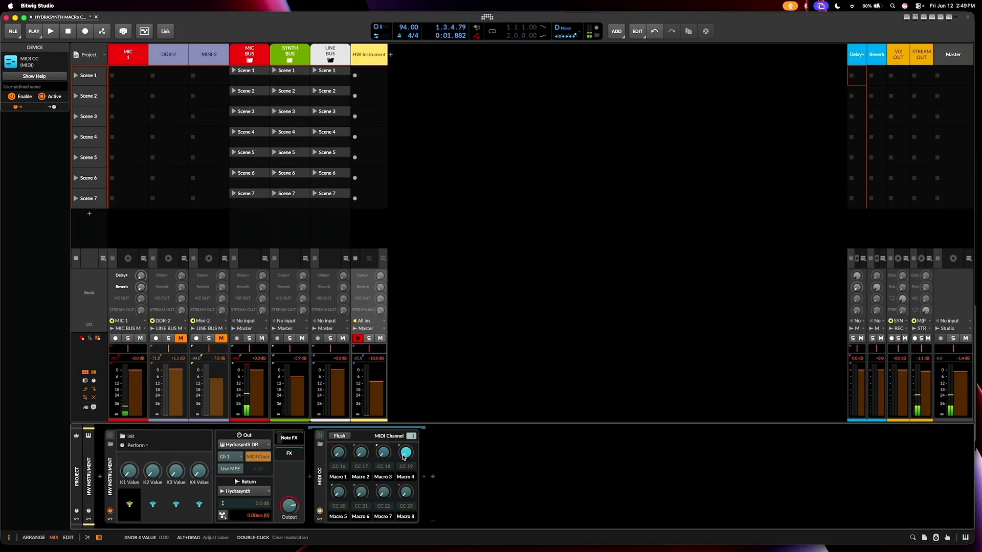
left_click(338, 492)
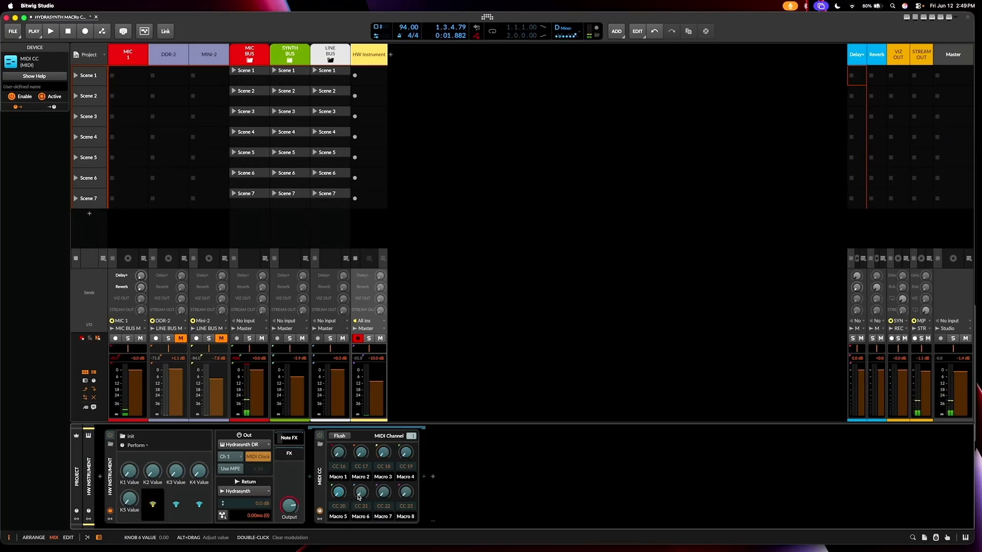
left_click(360, 493)
left_click(383, 493)
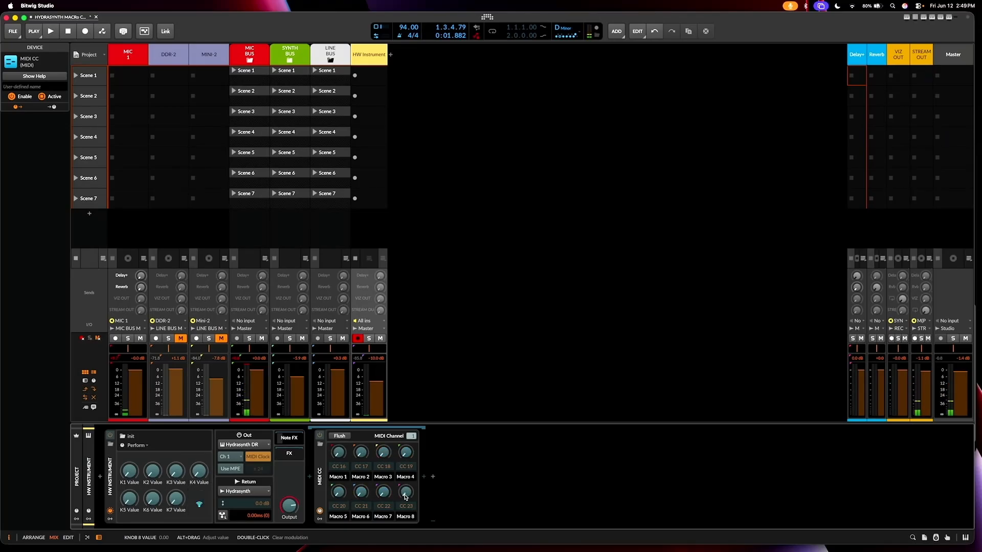
left_click(405, 494)
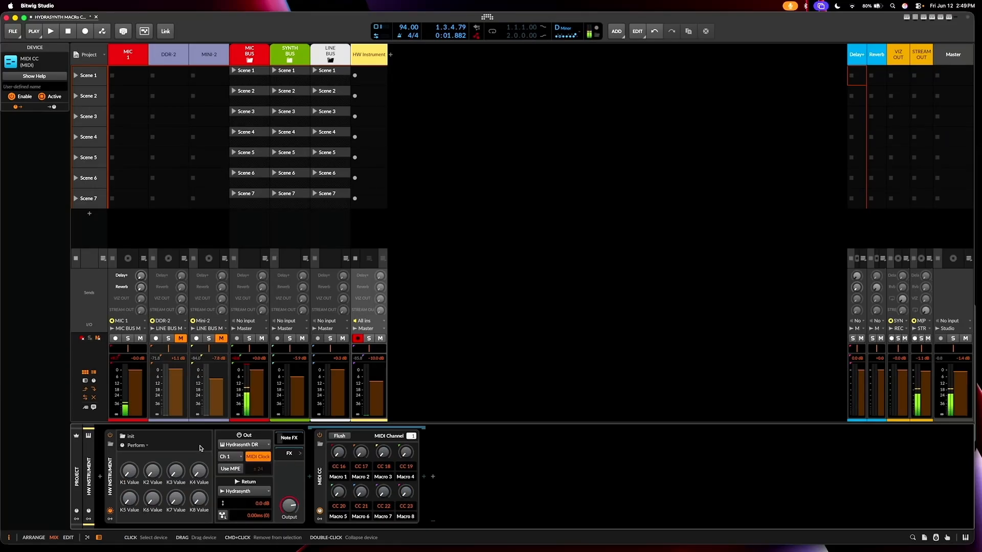
Step: Rename the HW Instrument's K1 Value and K2 Value remote controls as Macro 1 and Macro 2
double_click(130, 482)
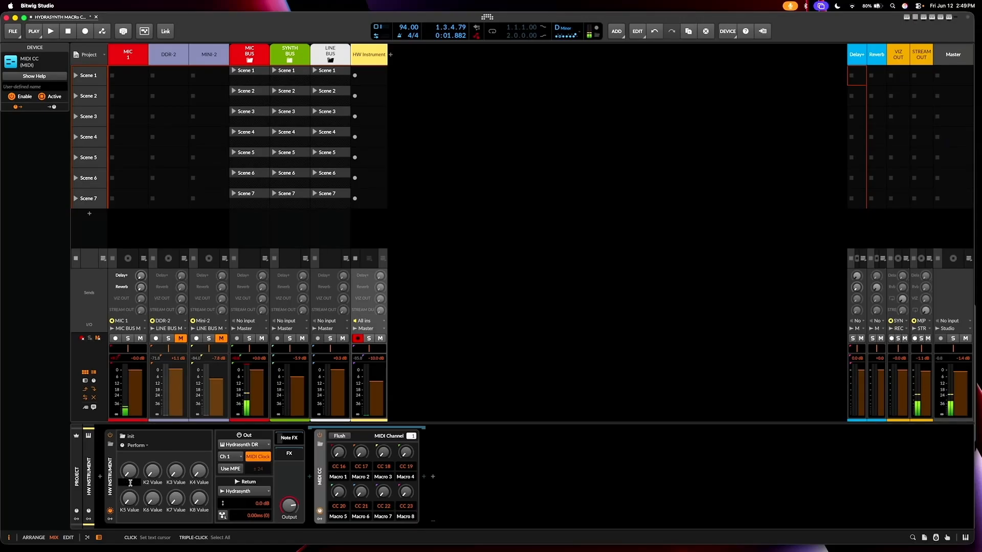
type("Macro 3")
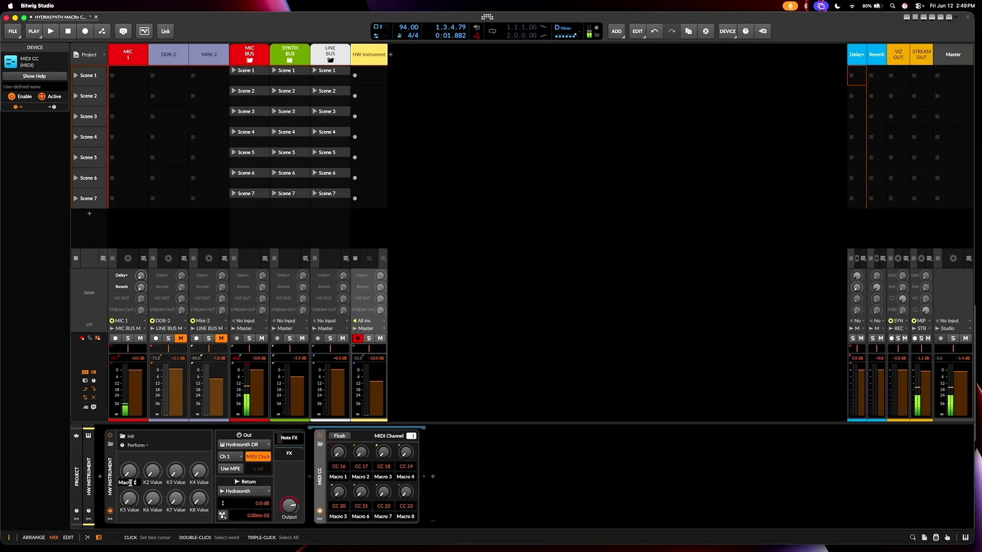
key("Return")
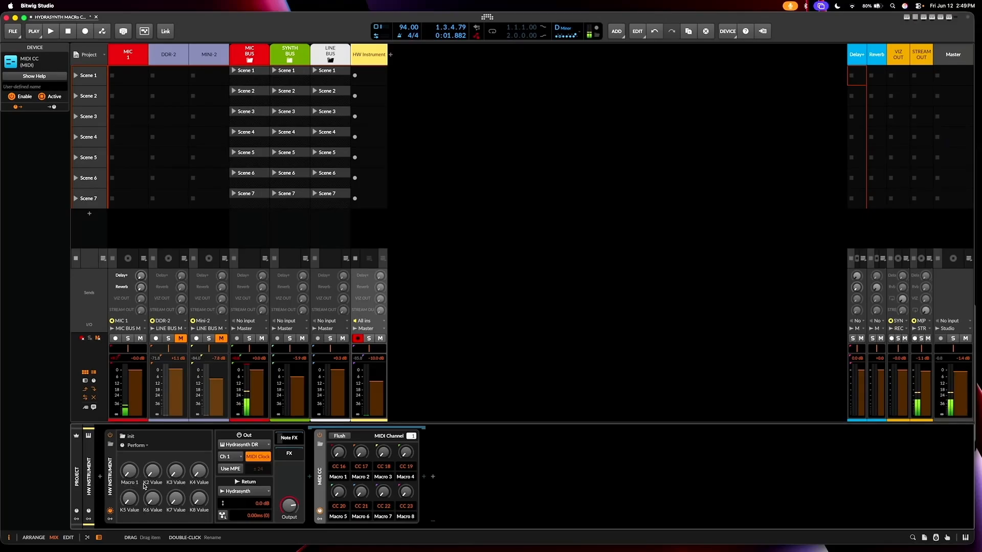
double_click(143, 483)
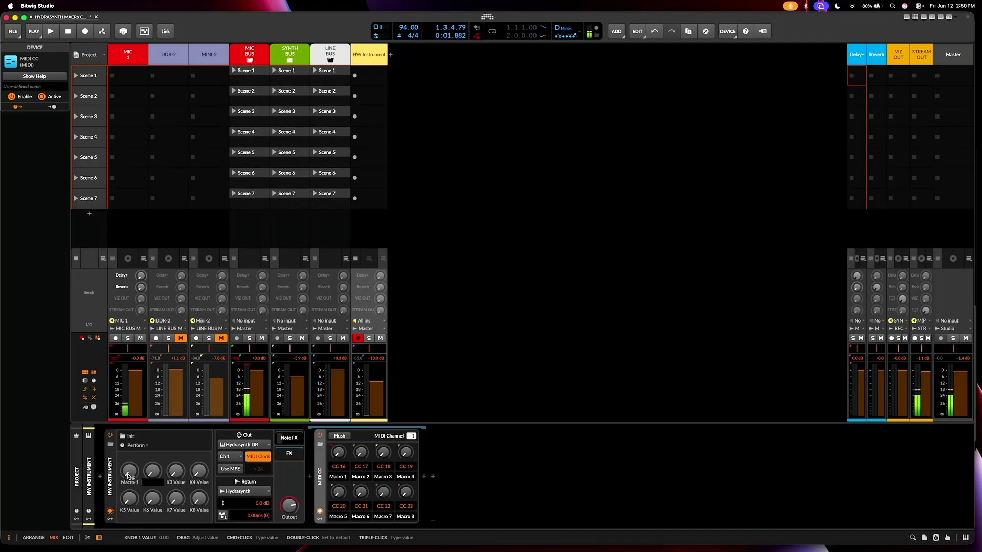
type("Macro 3")
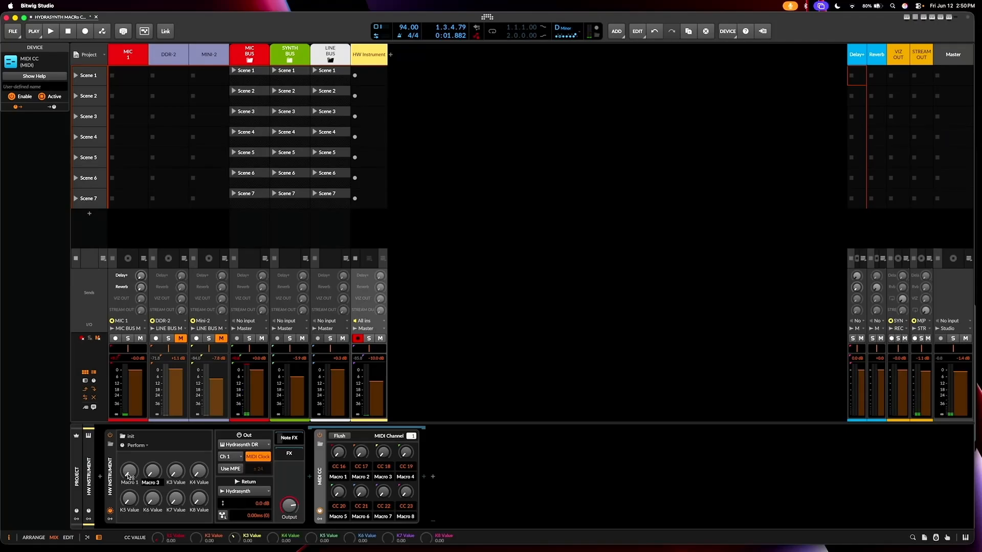
key("Return")
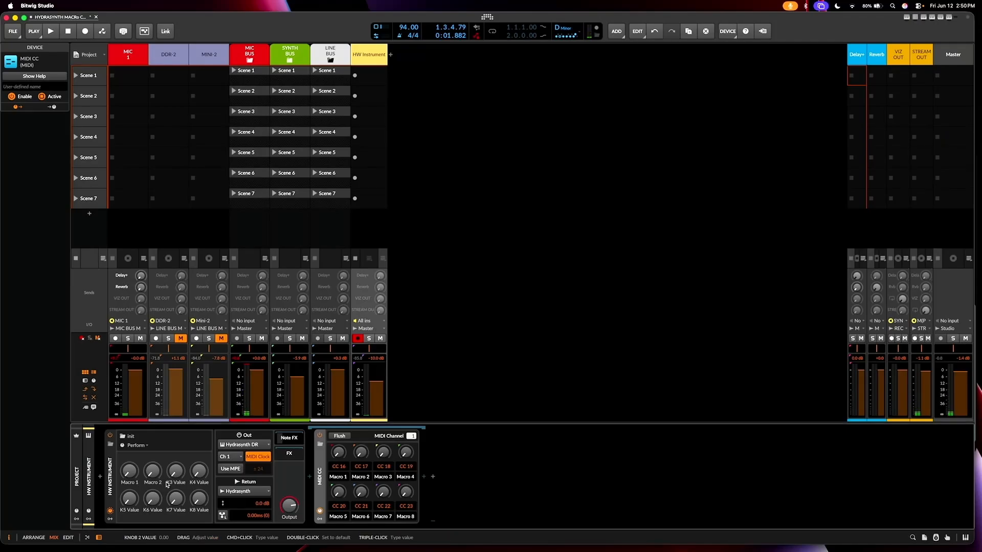
Step: Rename the HW Instrument's K3 Value and K4 Value remote controls as Macro 3 and Macro 4
double_click(177, 483)
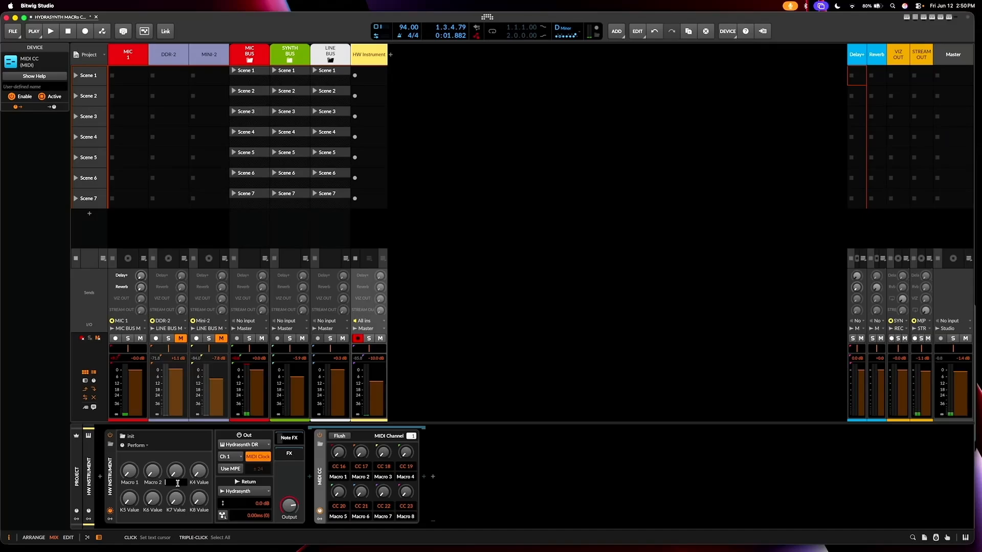
type("Macro 3")
key("Return")
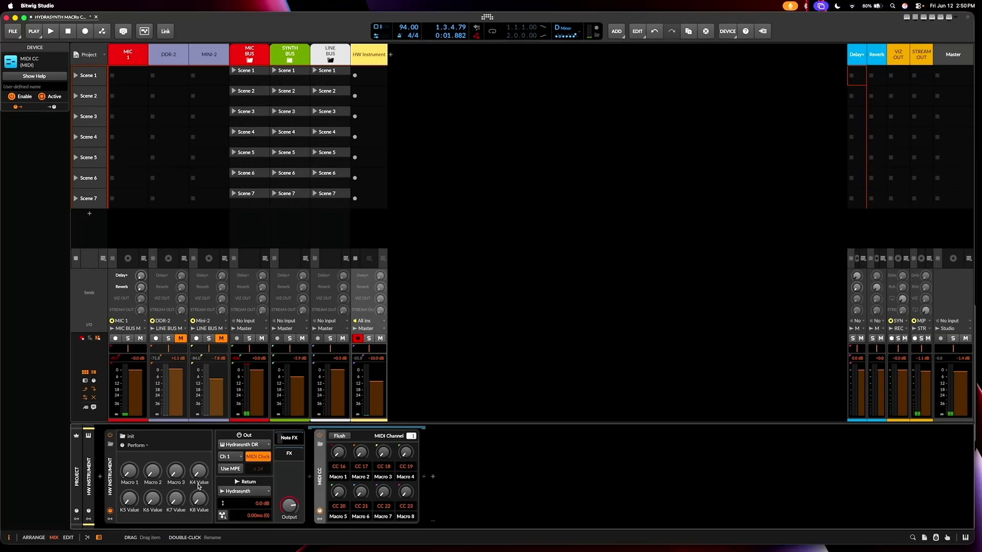
double_click(198, 484)
type("Macro 3")
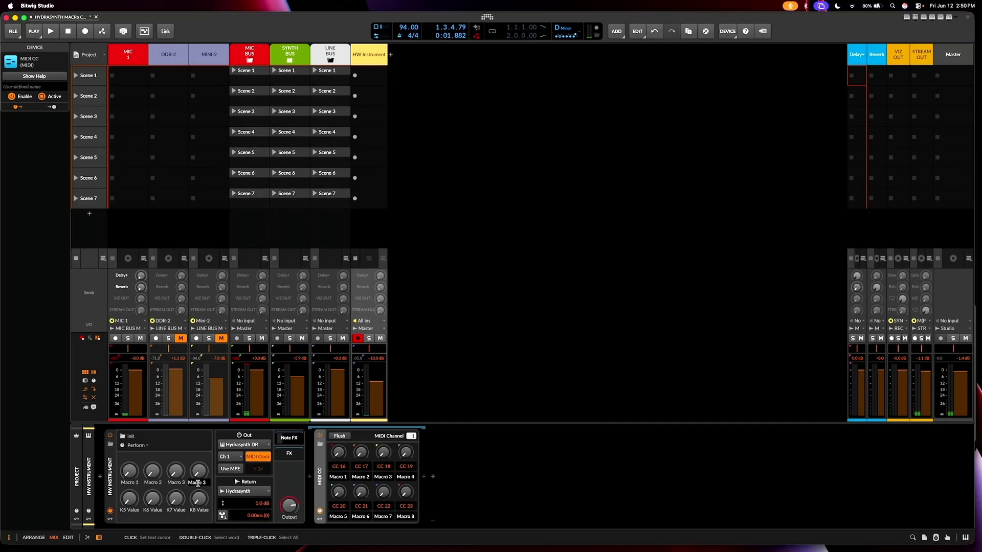
key("Return")
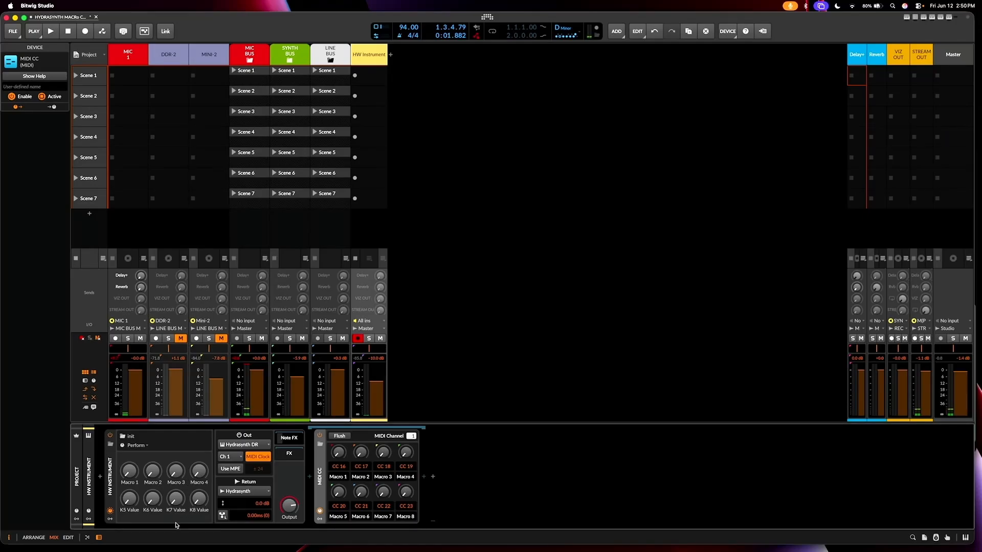
Step: Rename the HW Instrument's K5 Value and K6 Value remote controls as Macro 5 and Macro 6
double_click(134, 509)
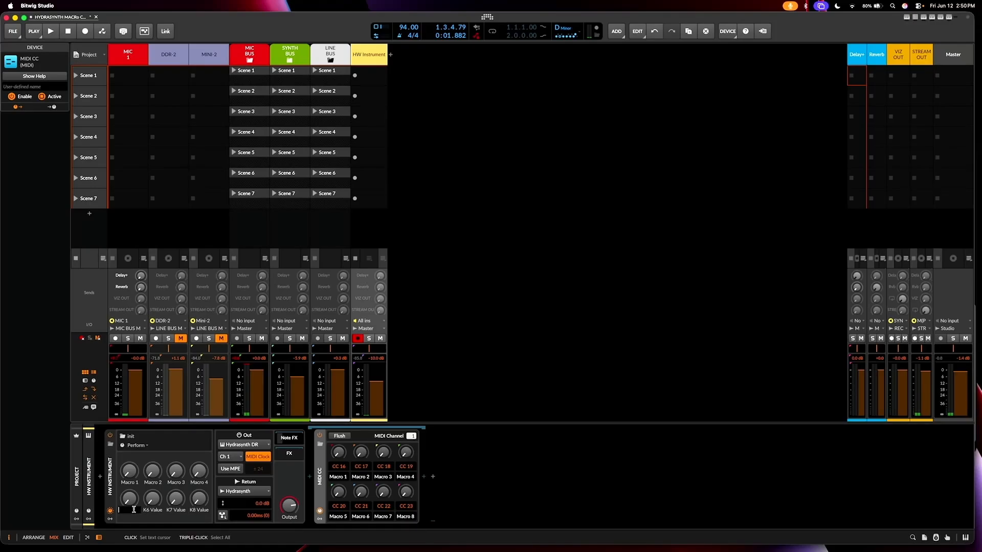
type("Macro")
type("5")
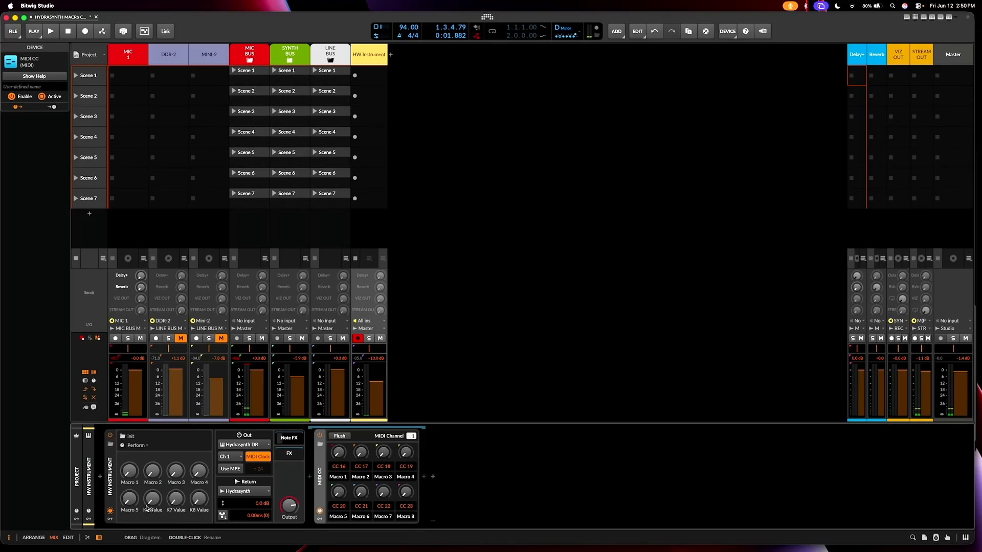
key("Return")
double_click(153, 510)
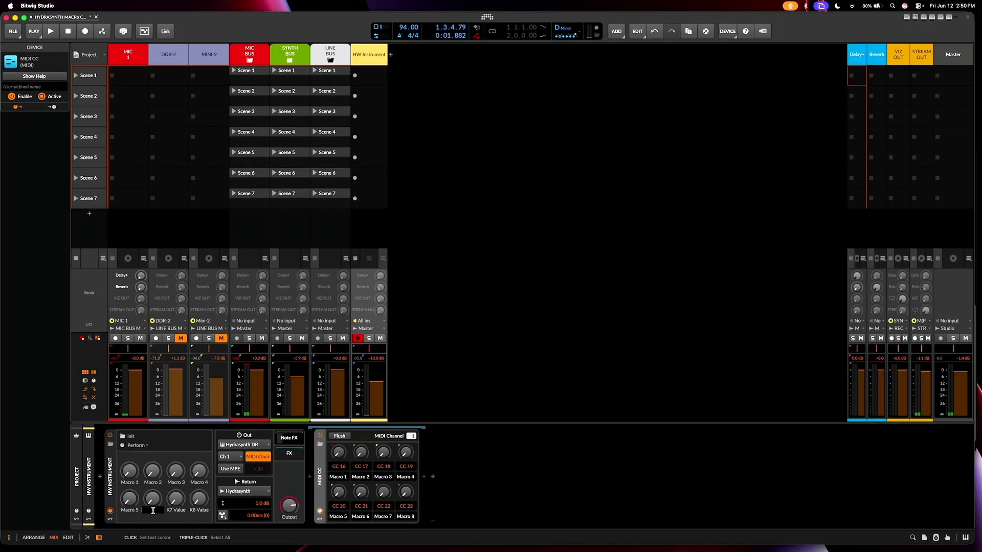
type("Macro 3")
key("BackSpace")
key("Return")
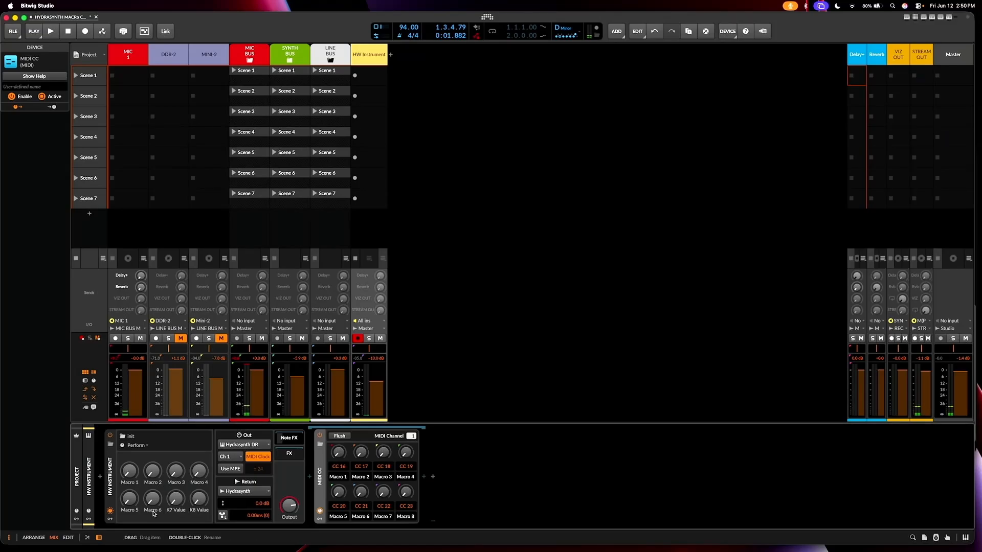
Step: Rename the HW Instrument's K7 Value and K8 Value remote controls as Macro 7 and Macro 8
double_click(180, 509)
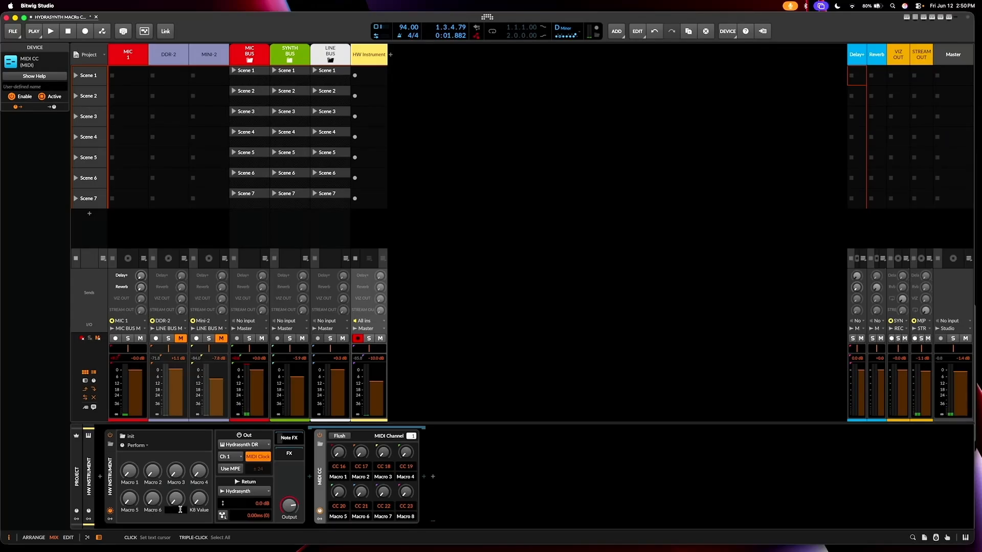
type("Macro")
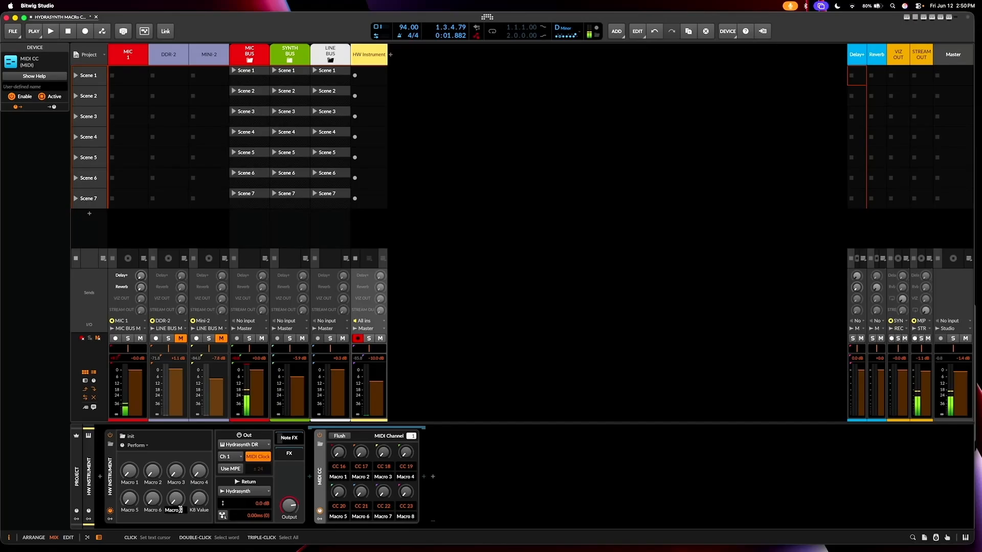
type(" 7")
key("Return")
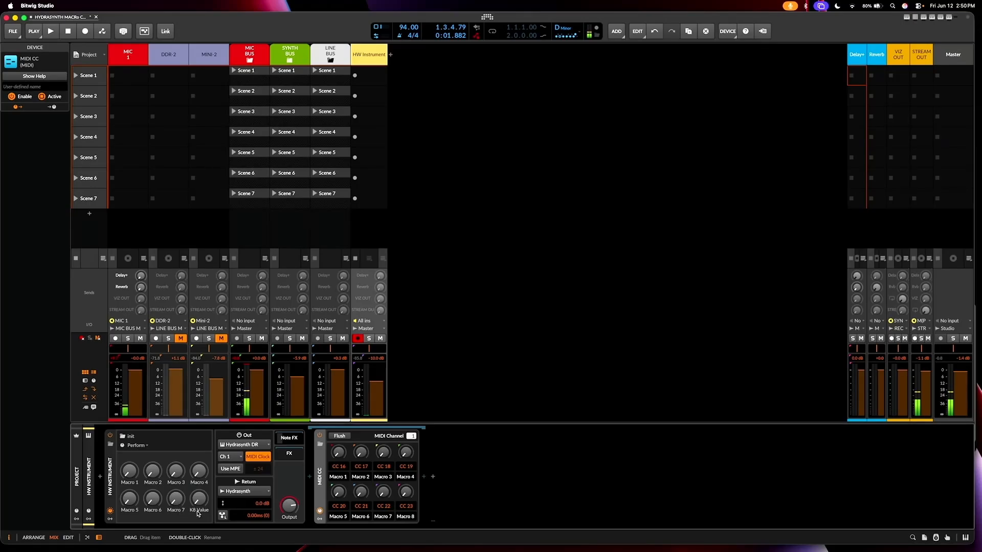
double_click(198, 510)
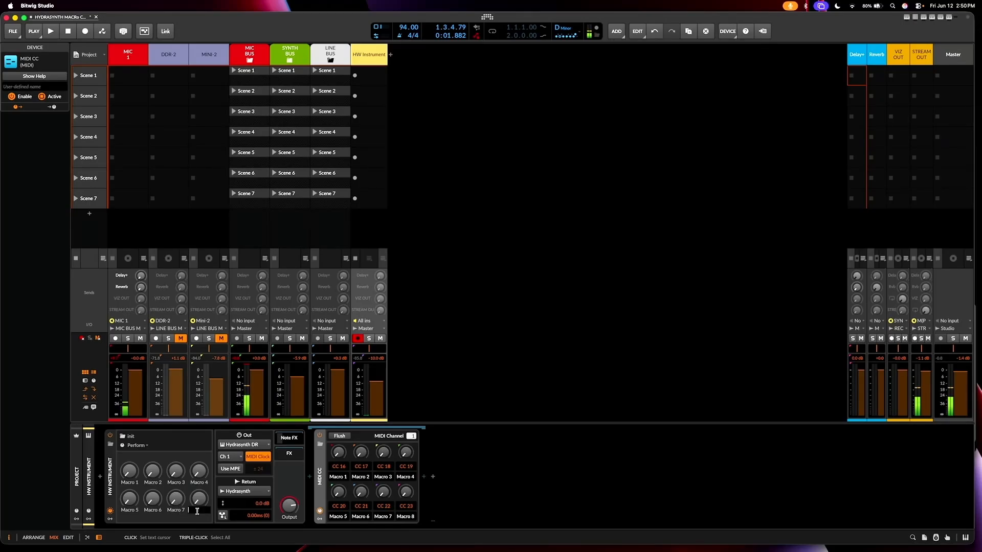
type("Macro 8")
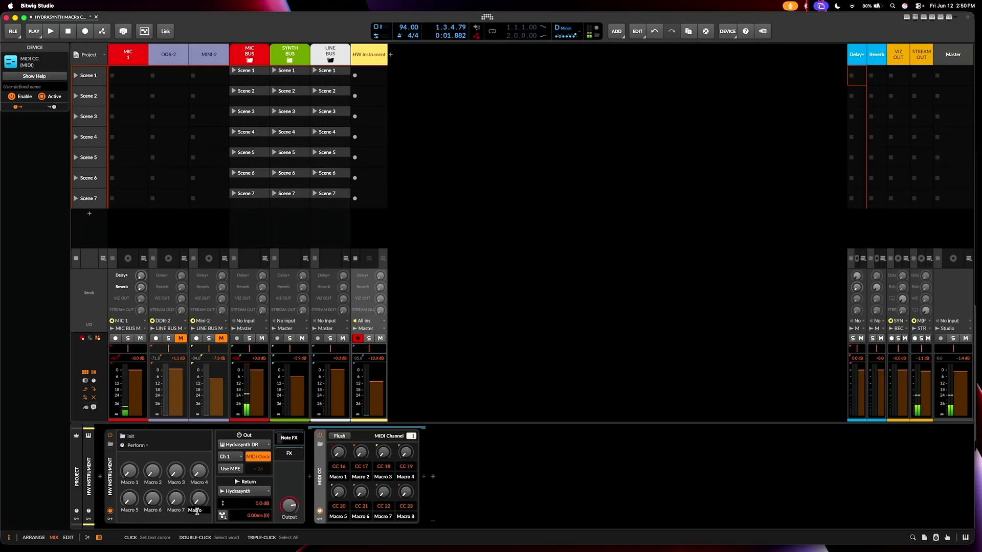
key("Return")
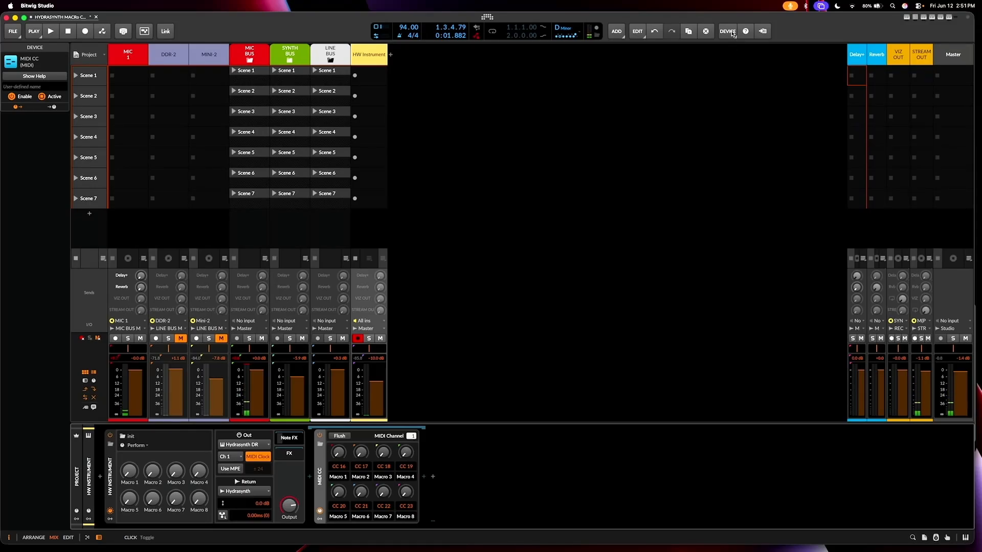
left_click(728, 31)
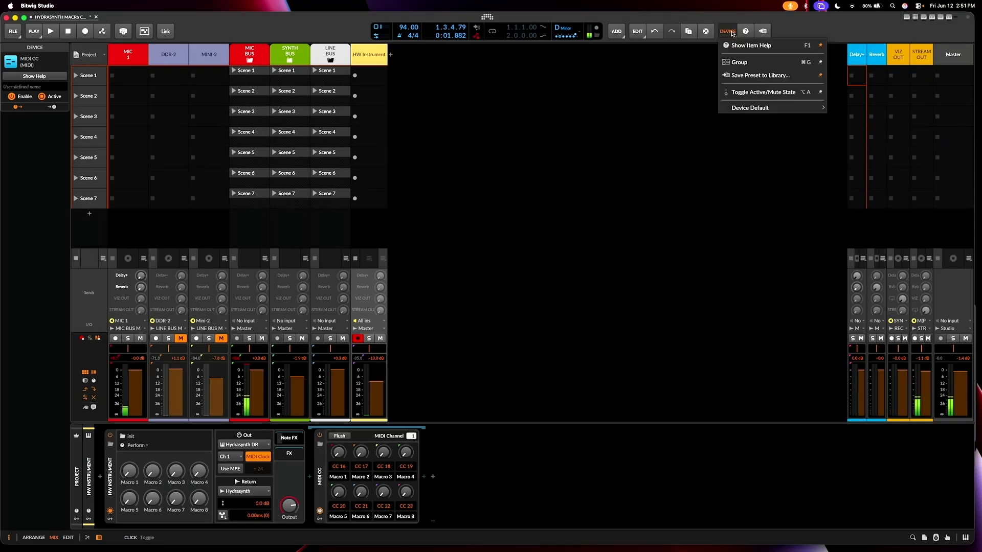
left_click(736, 77)
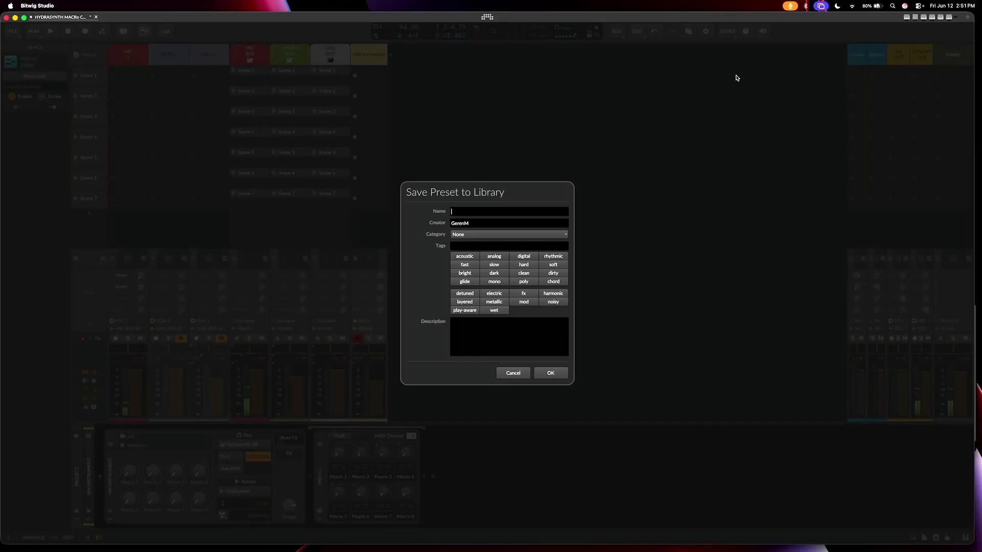
left_click(507, 375)
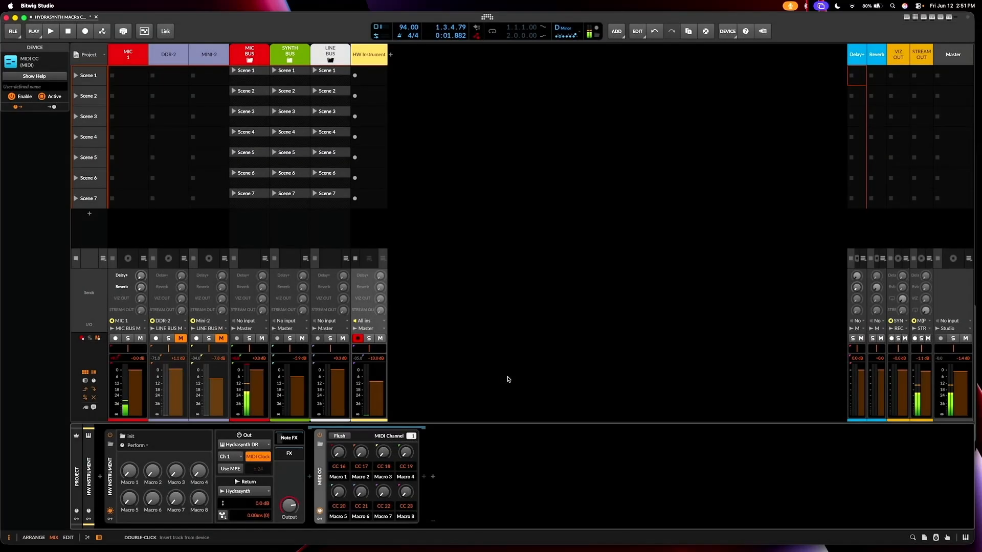